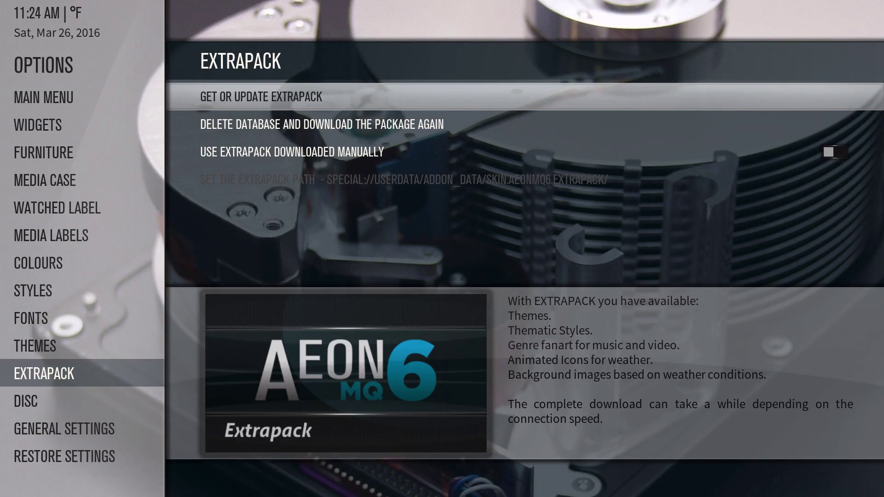
Show the Extrapack page describing the downloadable themes, styles and genre backdrops
key(Left)
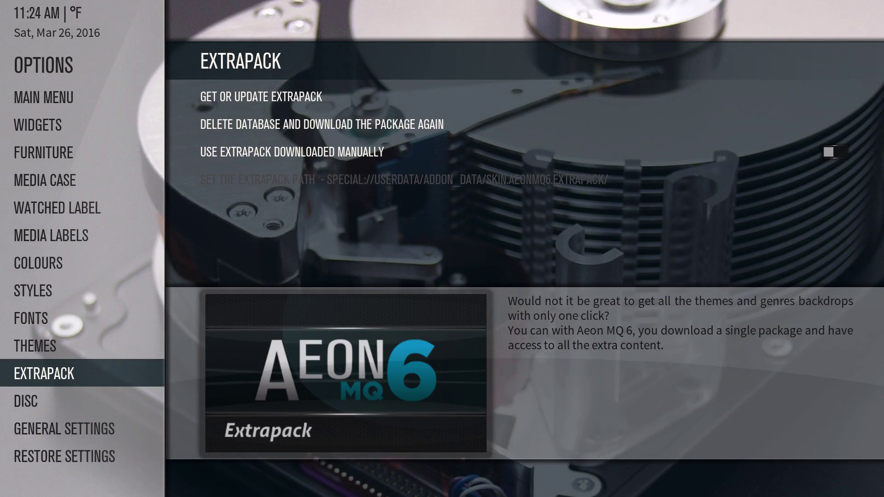
Browse the Images Themes list, including Darkness, and enable Future Images Theme
key(Up)
key(Right)
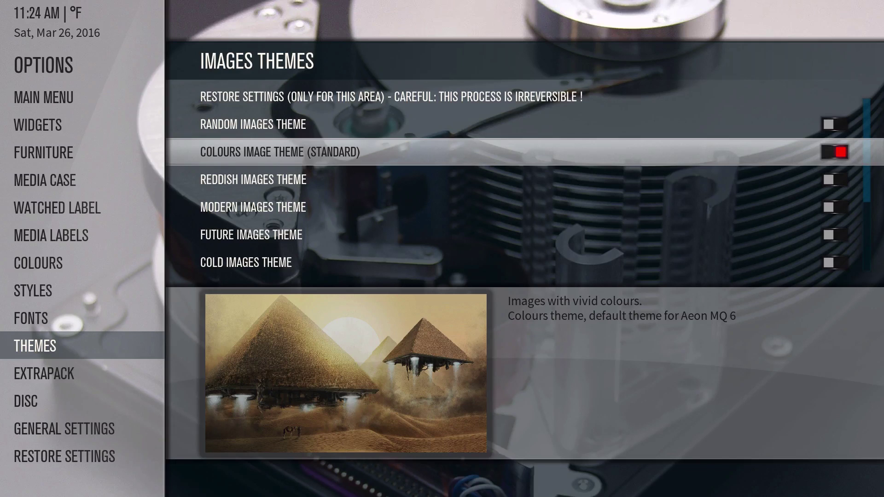
key(Down)
key(Down)
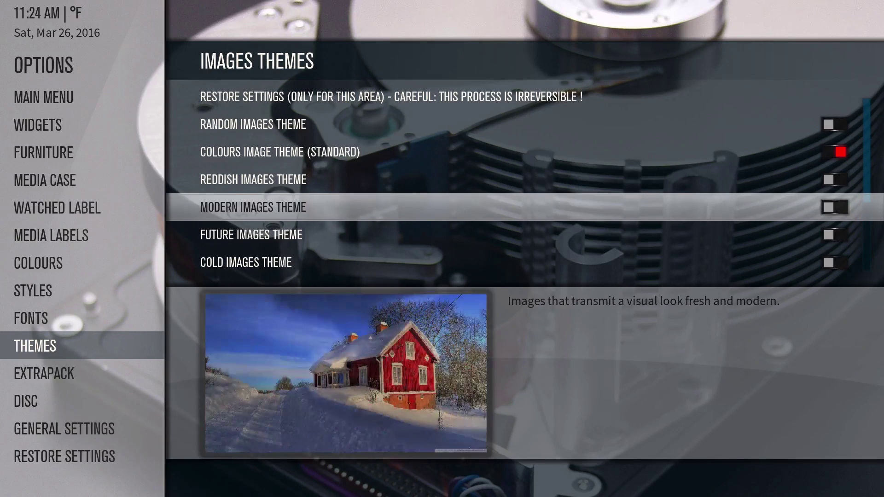
key(Down)
key(Down)
key(Down)
key(Down)
key(Down)
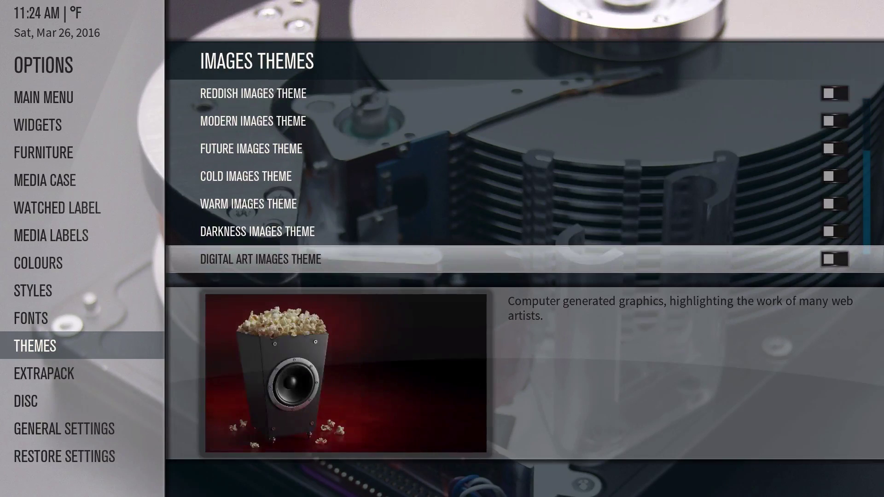
key(Down)
key(Down)
key(Up)
key(Up)
key(Up)
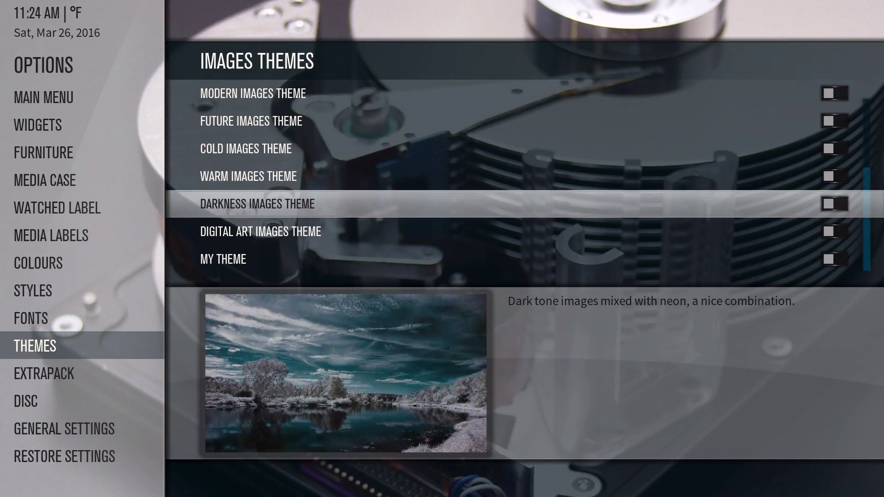
key(Down)
key(Up)
key(Up)
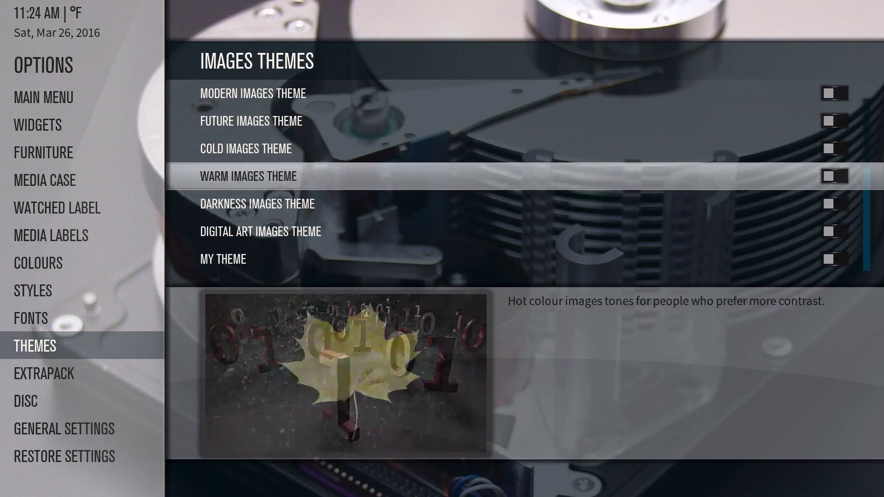
key(Up)
key(Up)
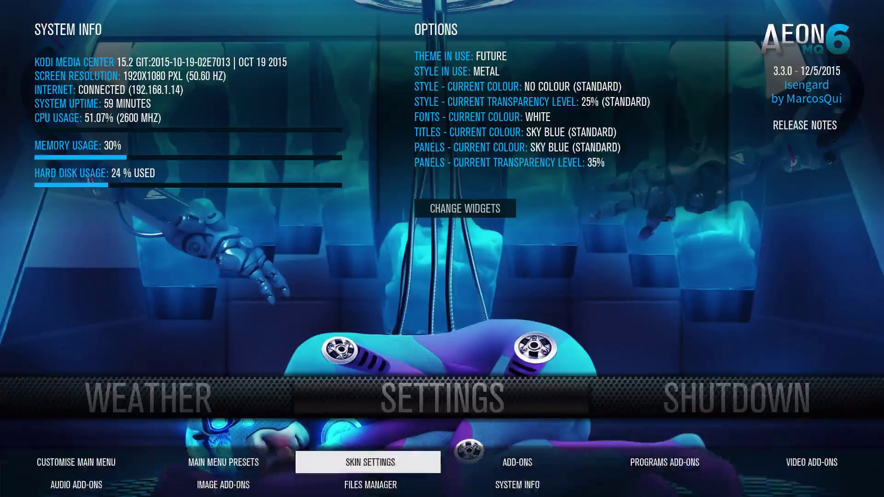
Apply Reddish Images Theme, check it on home, then enable Colours Image Theme (Standard)
key(Return)
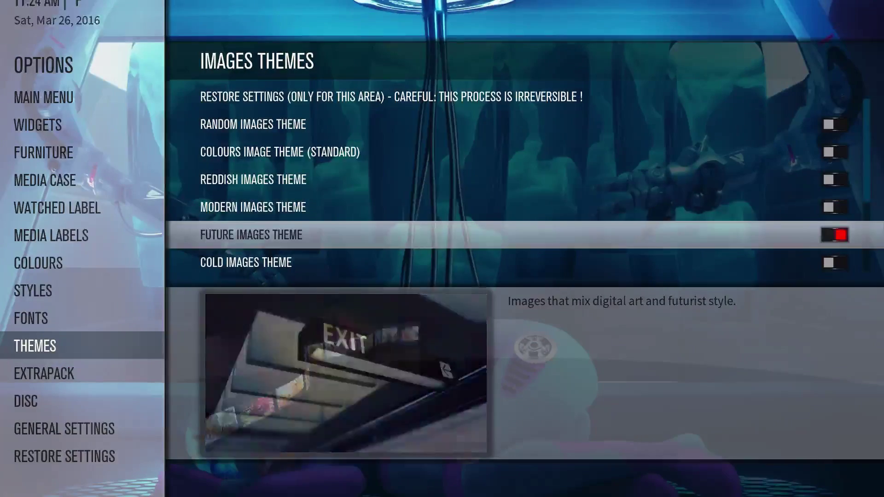
key(Up)
key(Up)
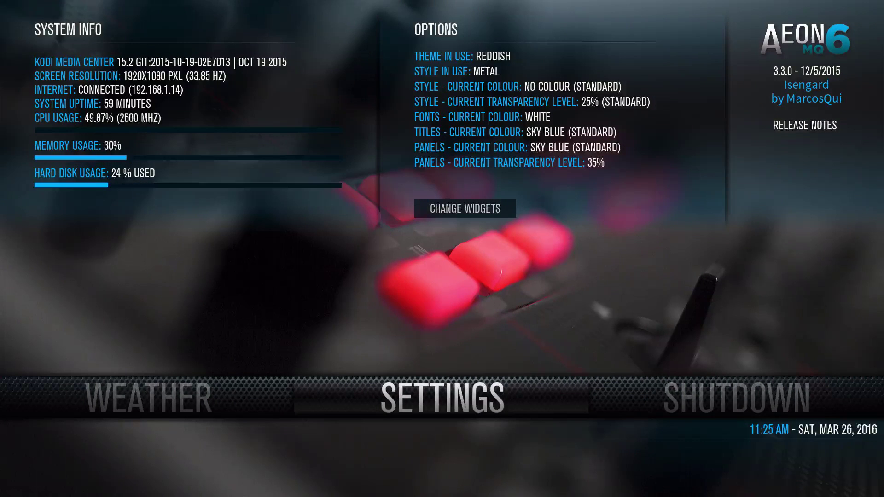
key(Left)
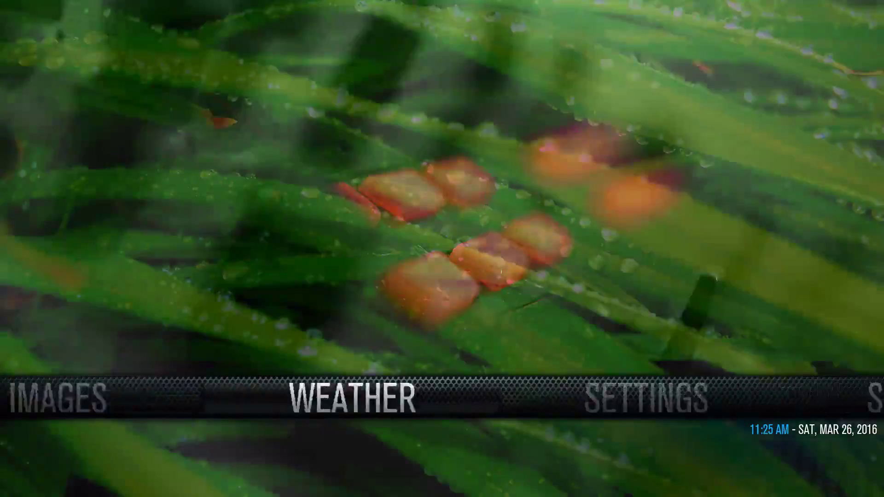
key(Left)
key(Left)
key(Left)
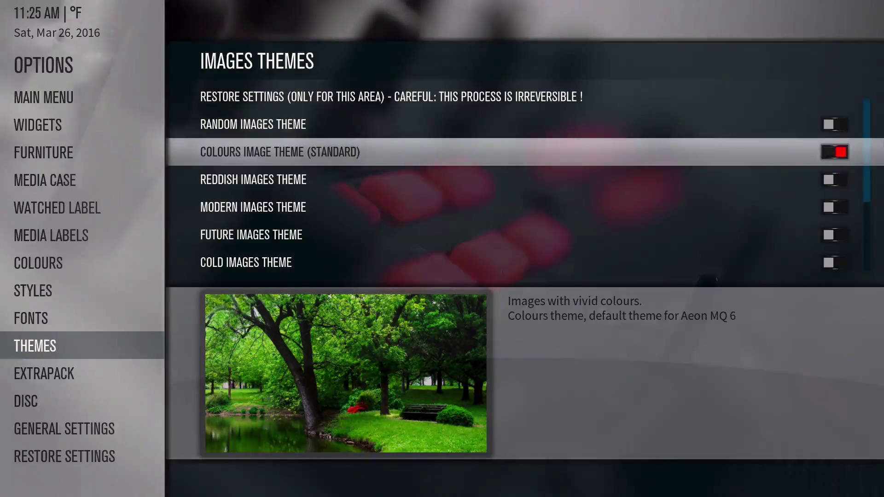
key(Up)
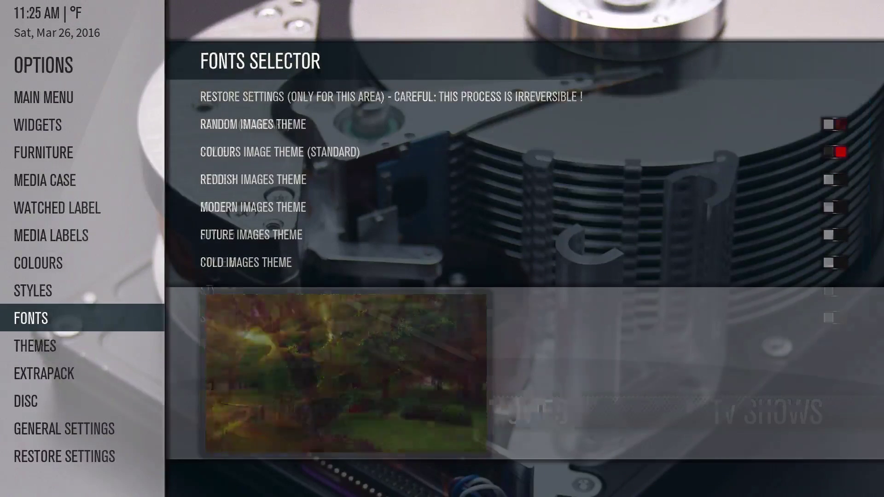
Preview font Styles 1–8, keep Style 1, and bring up the Styles page
key(Right)
key(Down)
key(Down)
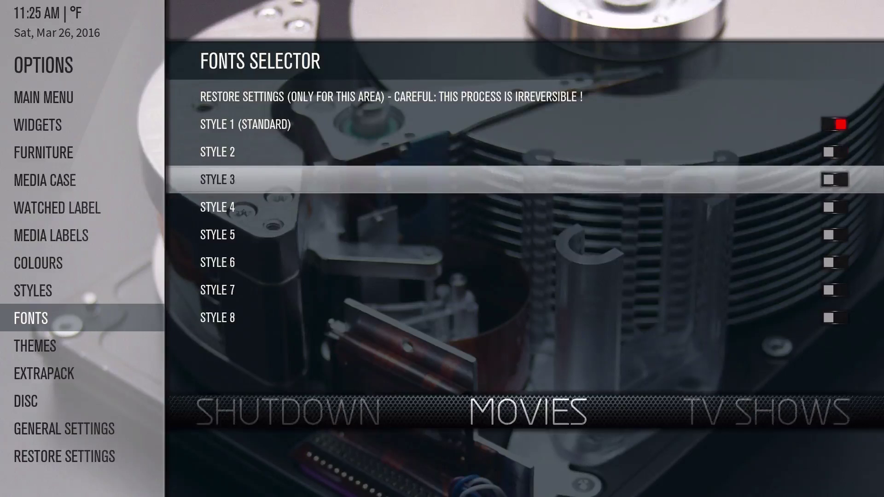
key(Down)
key(Down)
key(Down)
key(Down)
key(Down)
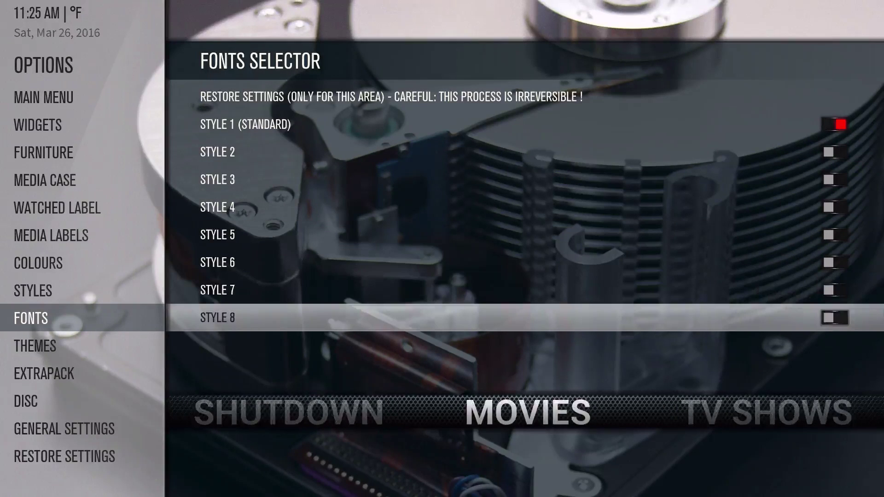
key(Up)
key(Up)
key(Up)
key(Up)
key(Up)
key(Up)
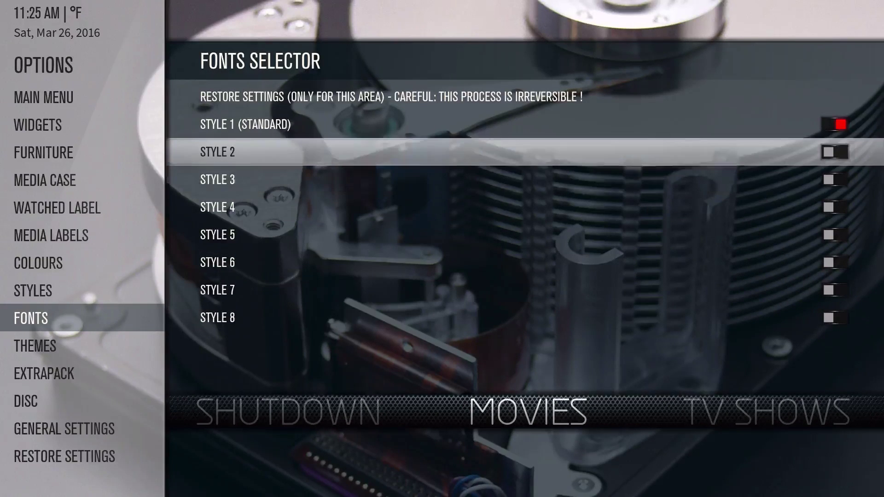
key(Up)
key(Left)
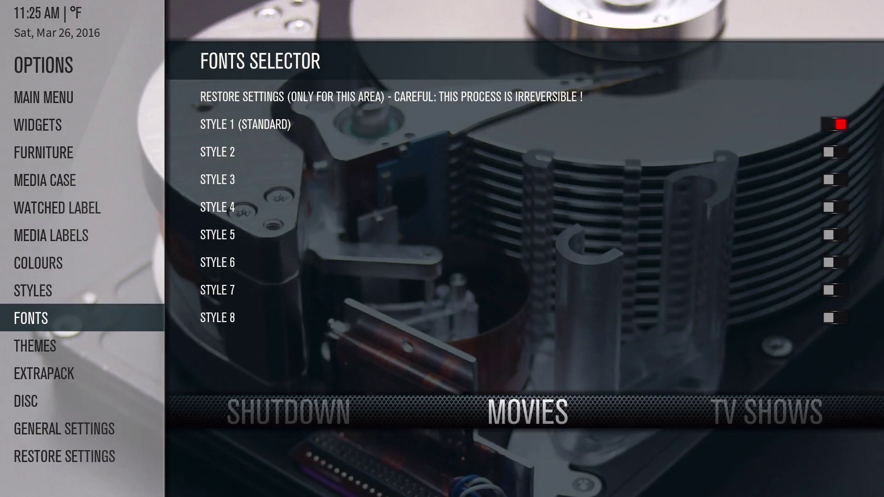
key(Up)
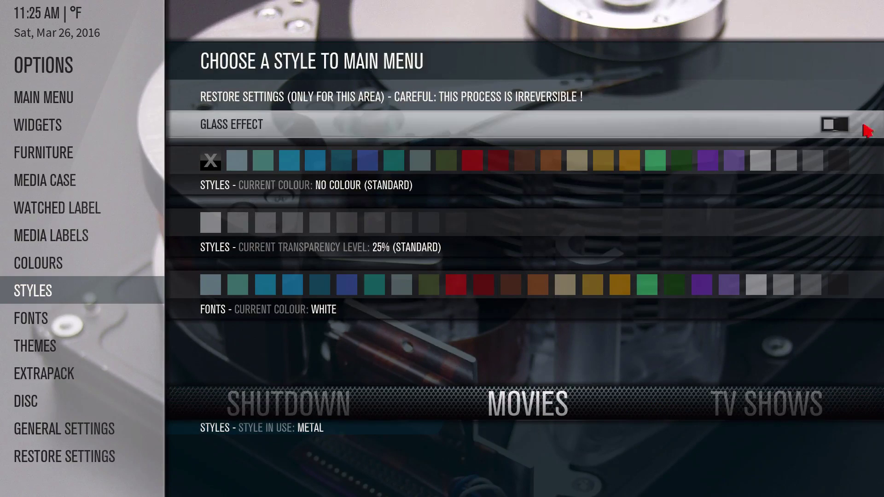
Toggle the Glass Effect on and off several times, leaving it switched off
click(838, 129)
click(840, 131)
click(839, 132)
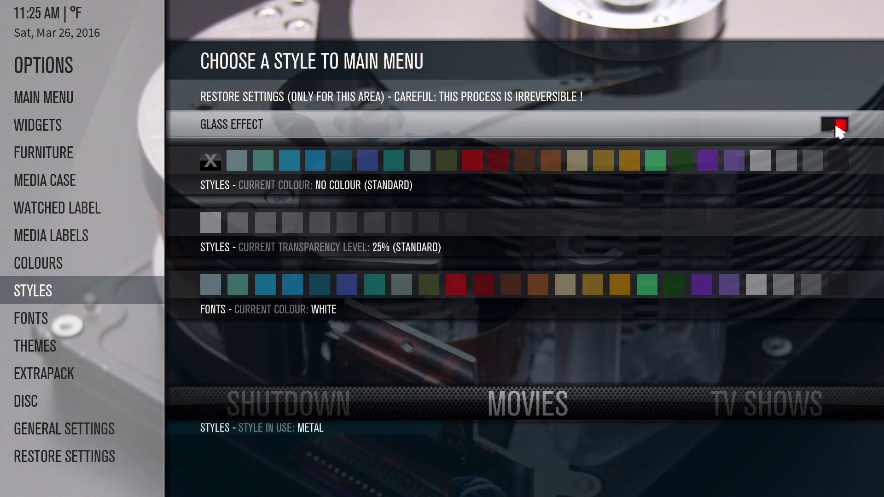
click(839, 131)
click(840, 131)
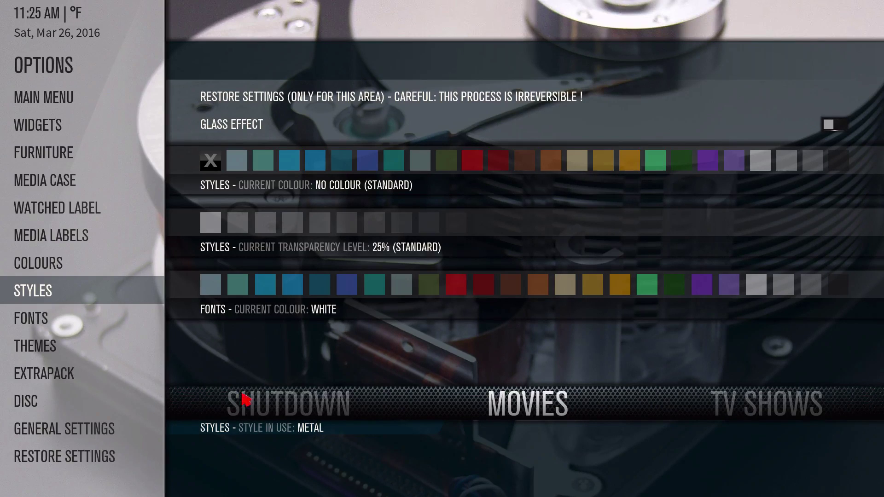
Preview aqua and the neighbouring font colours in the Fonts palette
key(Right)
key(Return)
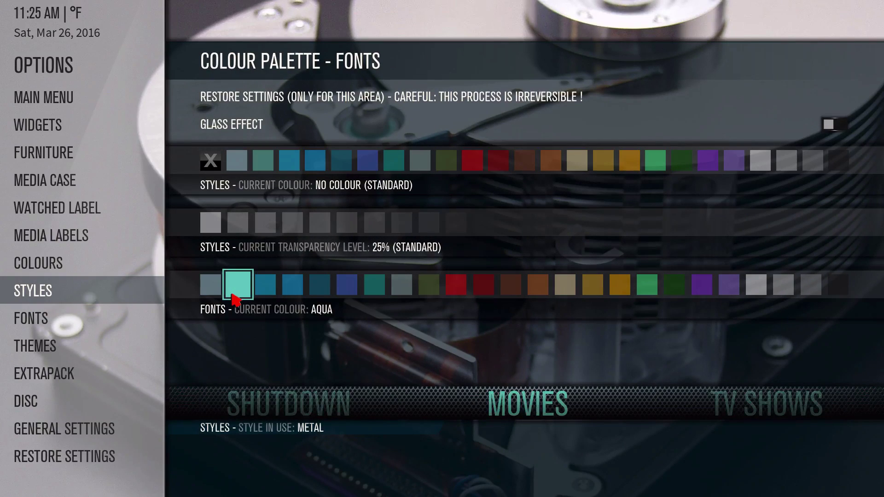
key(Right)
key(Left)
key(Left)
key(Return)
key(Right)
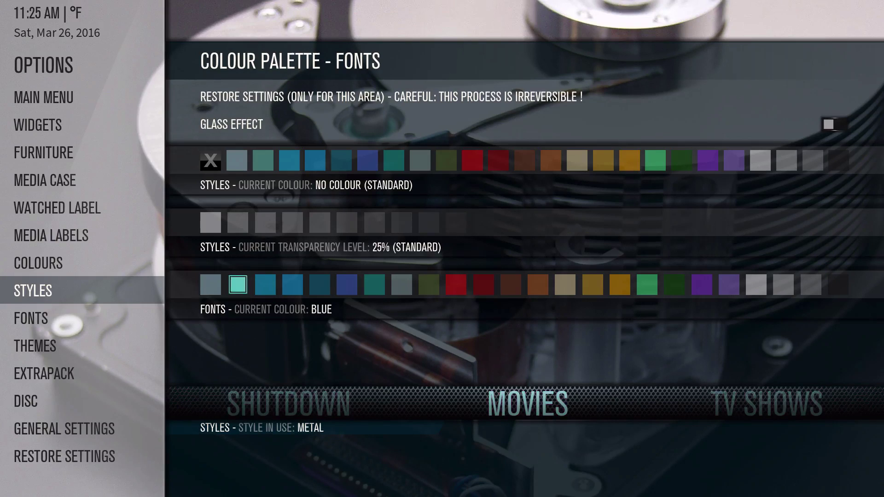
key(Right)
key(Return)
key(Right)
key(Right)
key(Right)
key(Right)
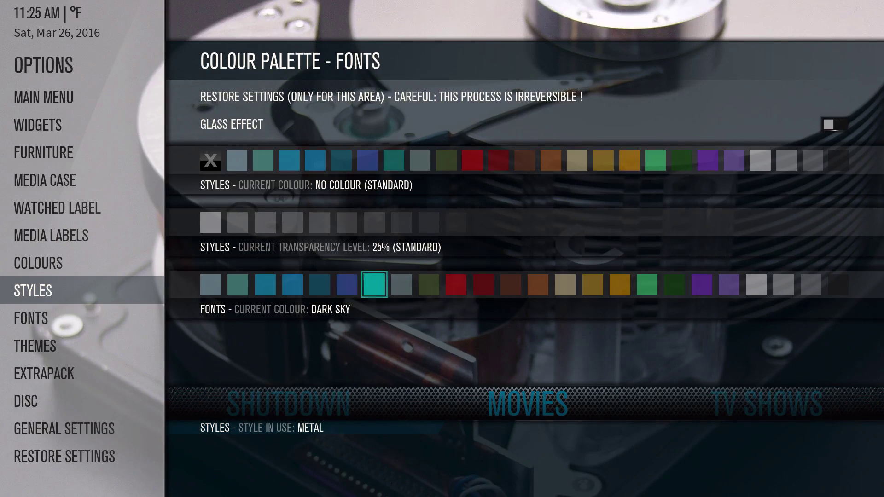
key(Right)
key(Right)
key(Right)
Preview red, brown and blue fonts, keep White, and open the Style In Use chooser
key(Return)
key(Right)
key(Right)
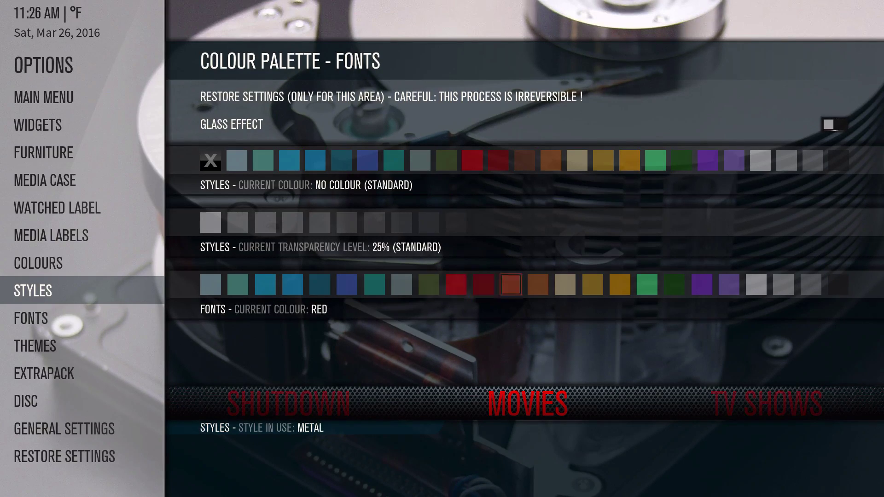
key(Return)
key(Left)
key(Left)
key(Left)
key(Left)
key(Left)
key(Left)
key(Left)
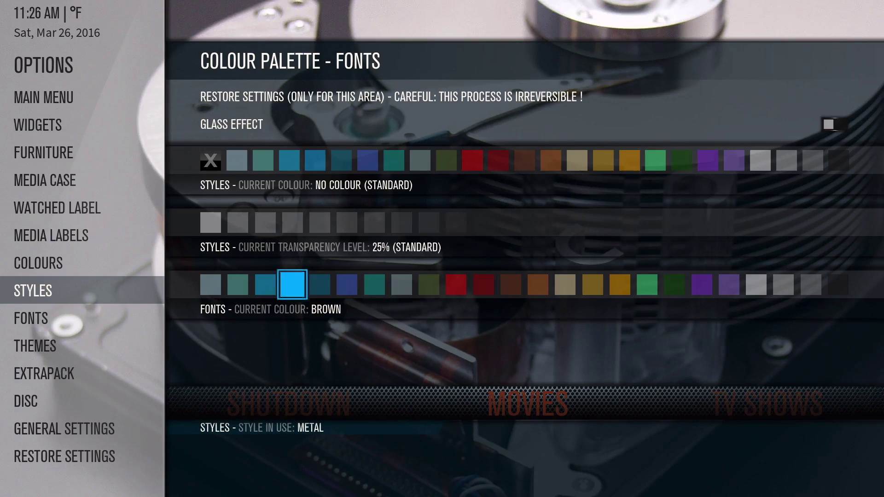
key(Left)
key(Left)
key(Left)
key(Return)
key(Left)
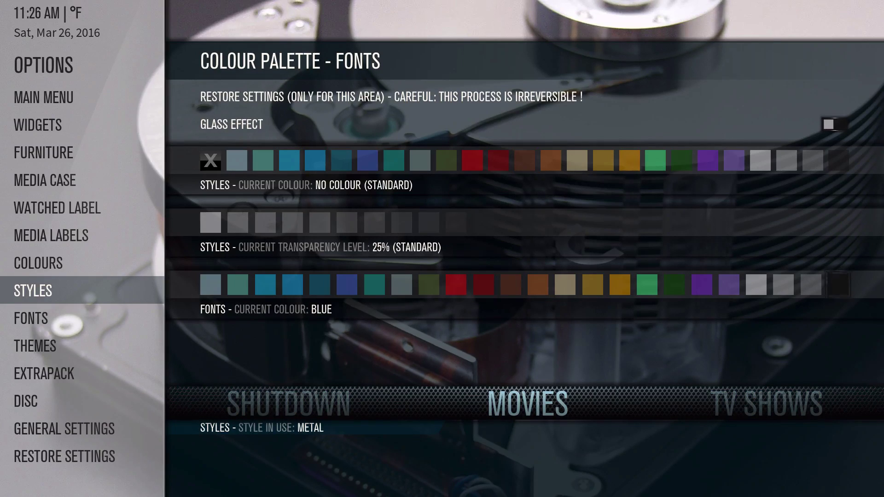
key(Left)
key(Left)
key(Left)
key(Return)
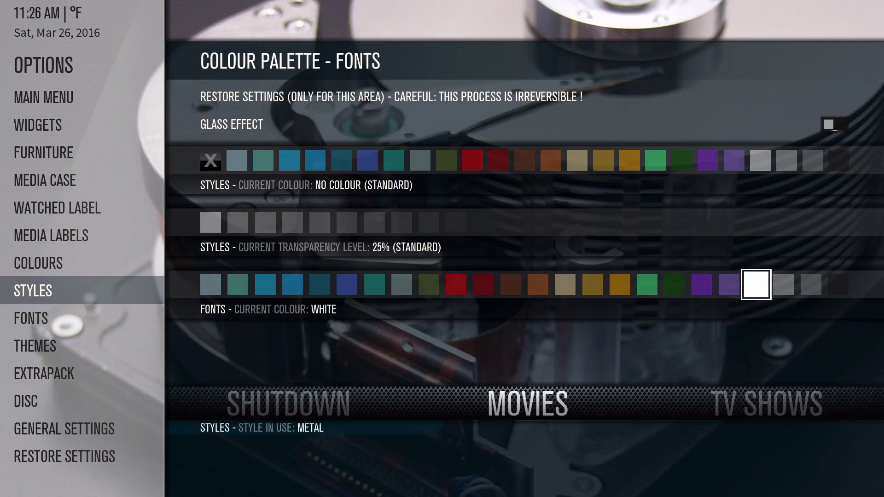
key(Down)
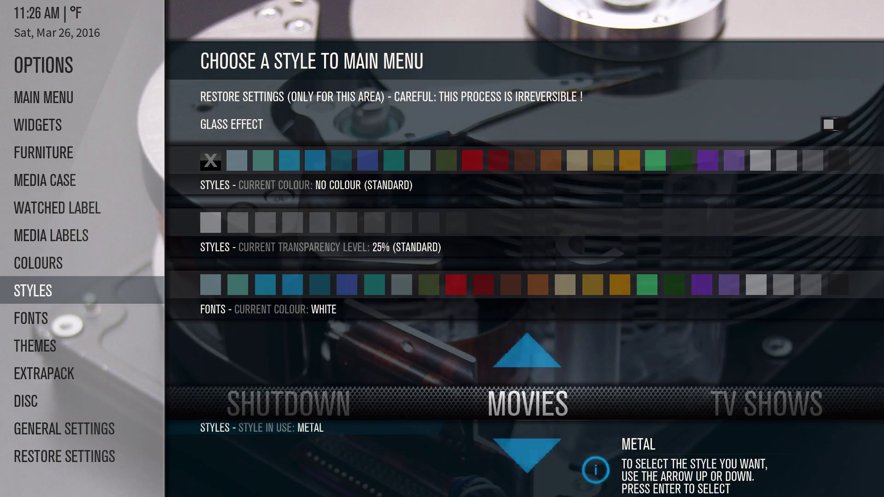
Preview Aluminium, Red, Wood and other menu styles, and apply Aeon Classic
key(Down)
key(Down)
key(Down)
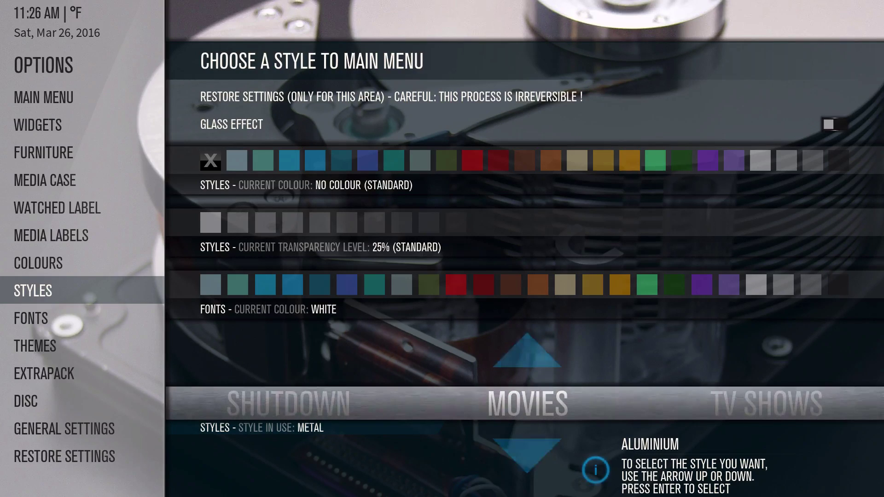
key(Down)
key(Down)
key(Down)
key(Down)
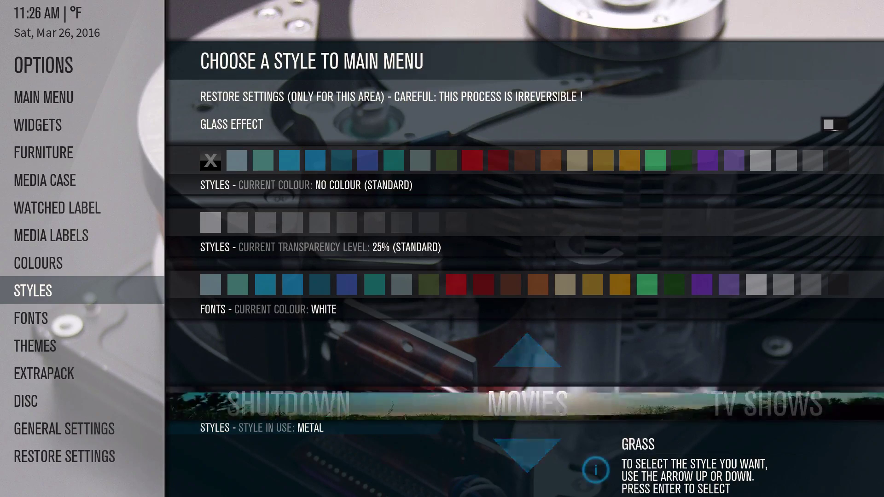
key(Down)
key(Down)
key(Down)
key(Down)
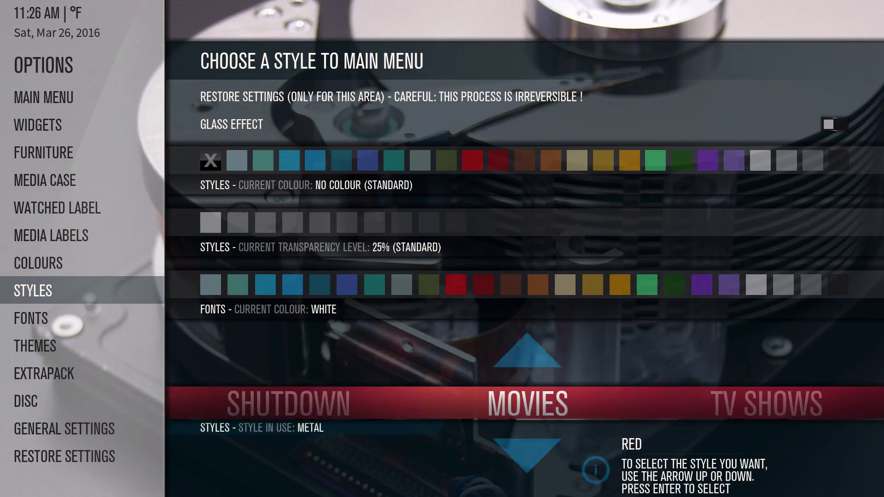
key(Down)
key(Down)
key(Down)
key(Down)
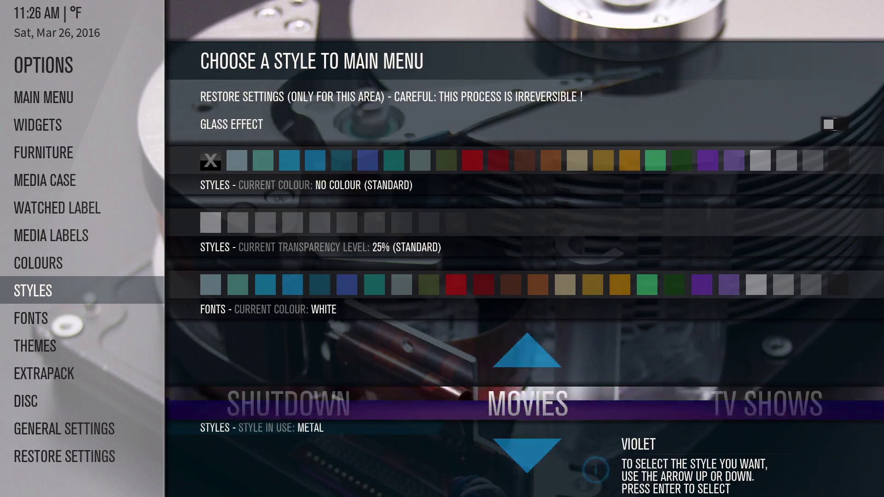
key(Down)
key(Down)
key(Down)
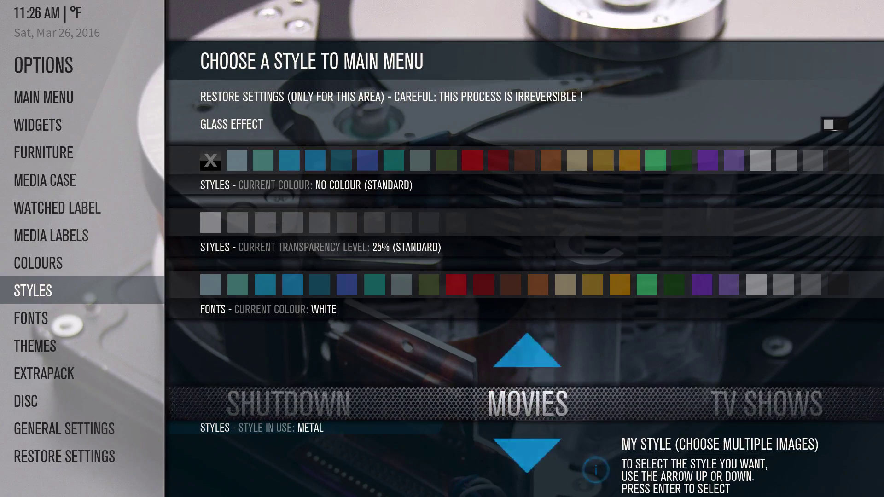
key(Down)
key(Down)
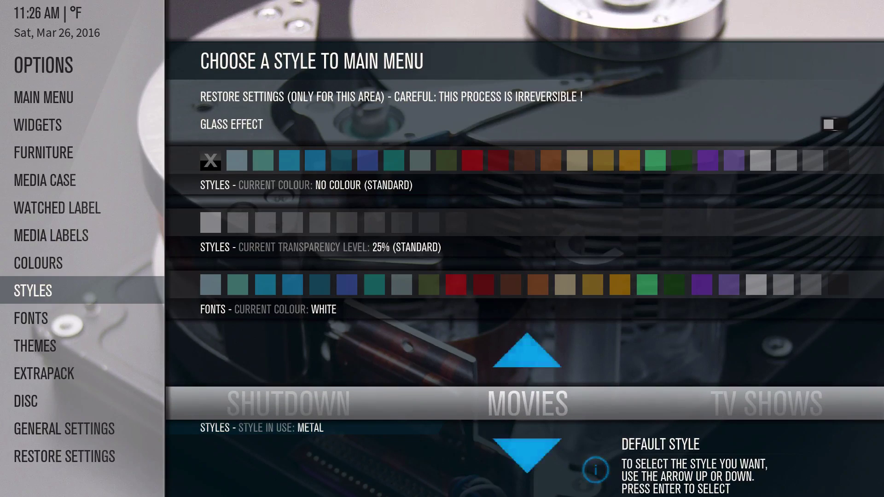
key(Down)
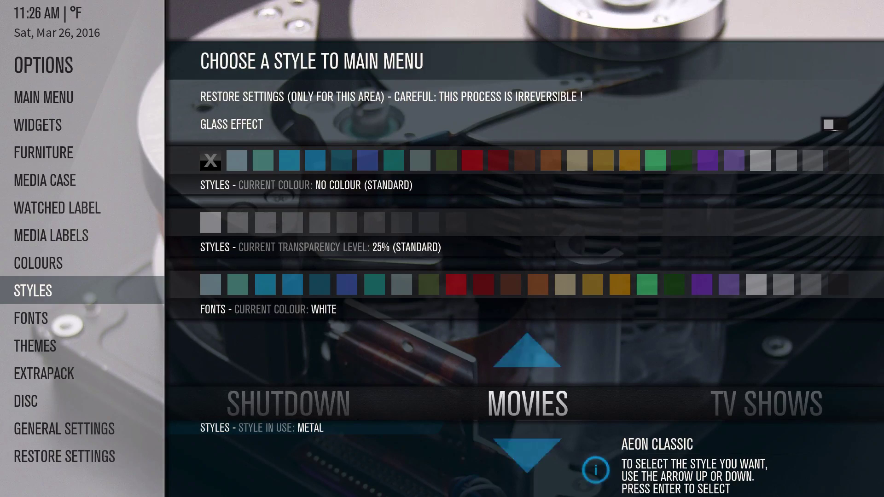
key(Return)
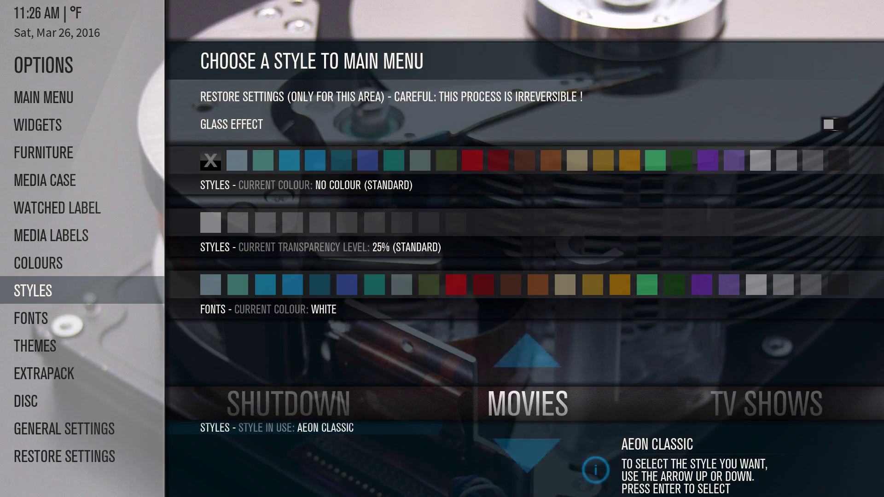
key(Down)
key(Down)
key(Down)
key(Down)
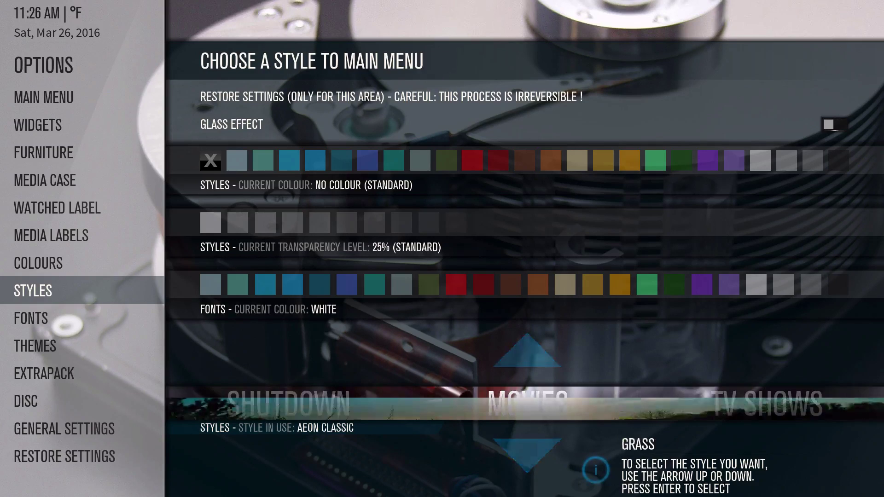
key(Down)
key(Down)
key(Down)
key(Down)
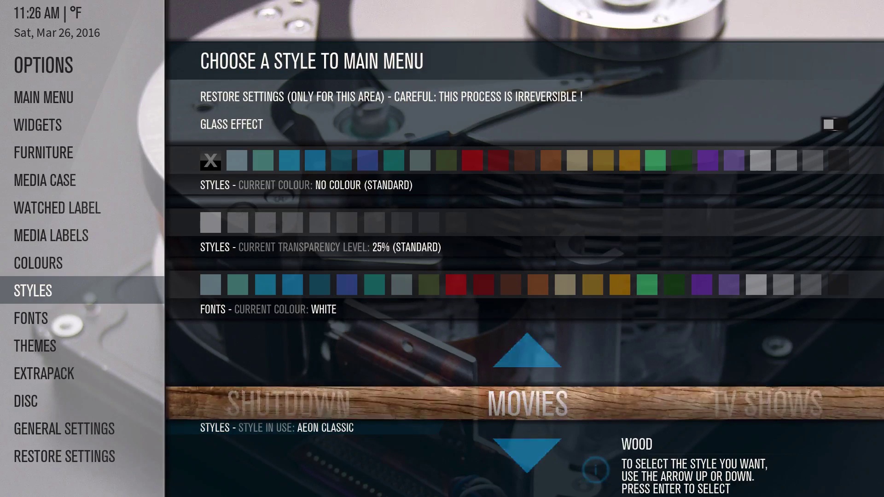
key(Down)
key(Down)
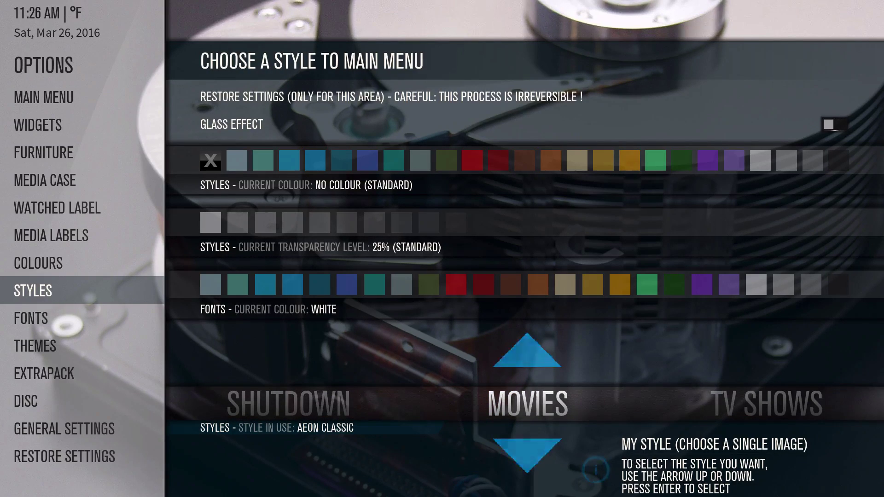
key(Up)
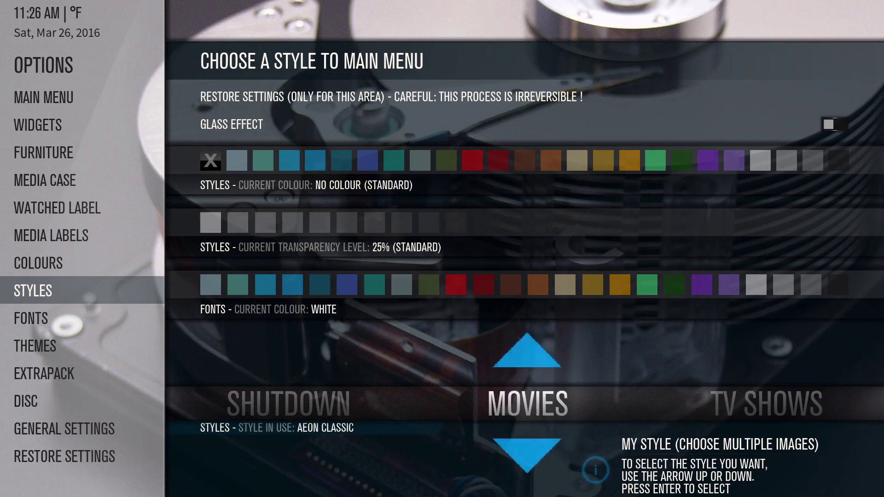
key(Escape)
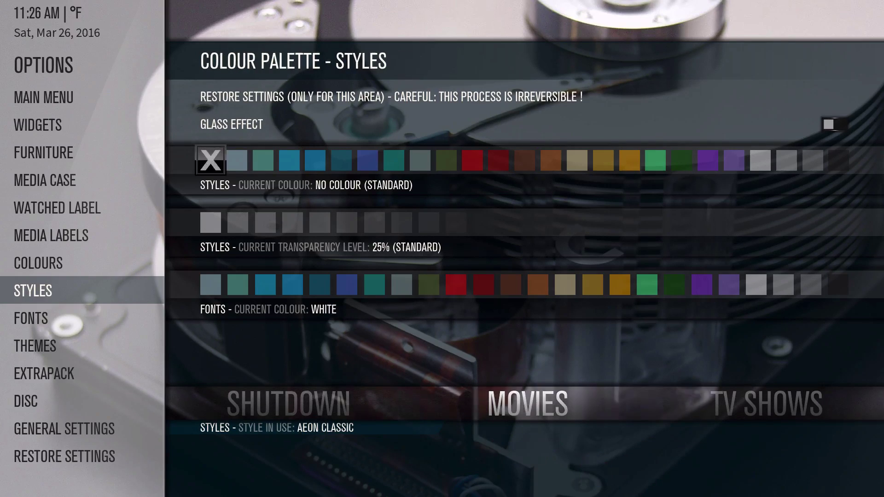
Try blue style colours, then set the style colour back to none
key(Up)
key(Down)
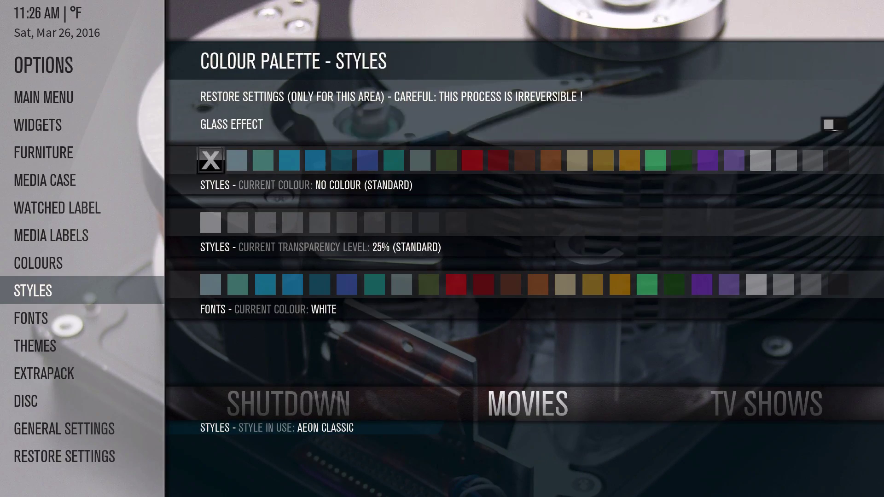
key(Right)
key(Right)
key(Right)
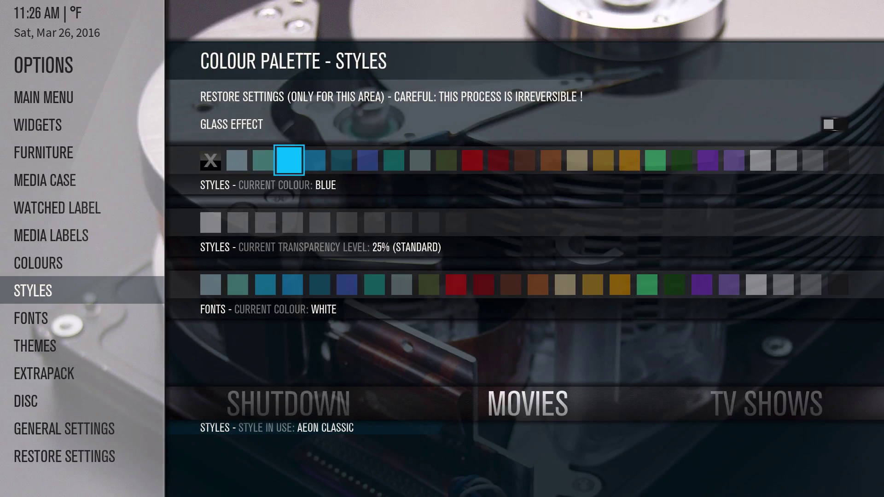
key(Right)
key(Right)
key(Right)
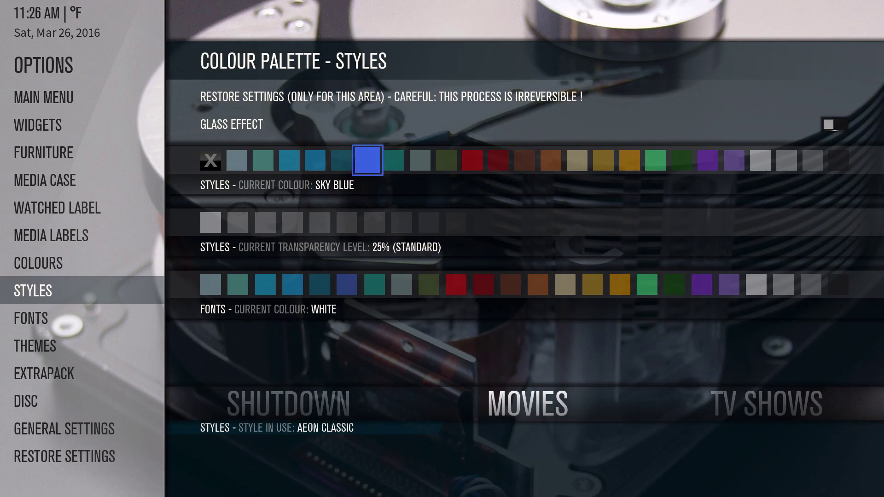
key(Right)
key(Right)
key(Right)
key(Right)
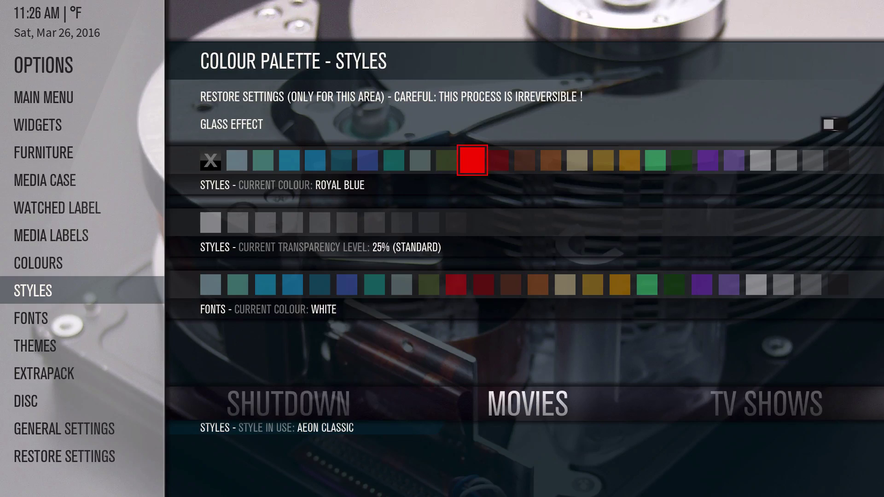
key(Left)
key(Left)
key(Left)
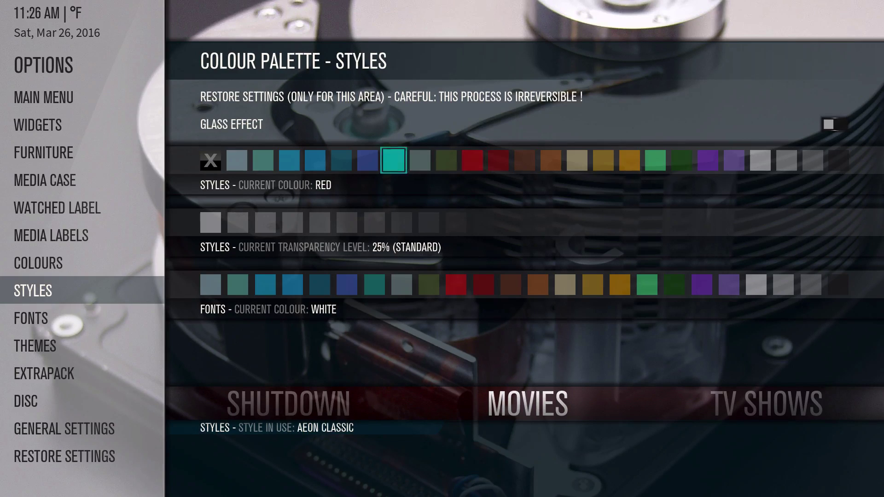
key(Left)
key(Left)
key(Left)
key(Left)
key(Left)
key(Left)
key(Left)
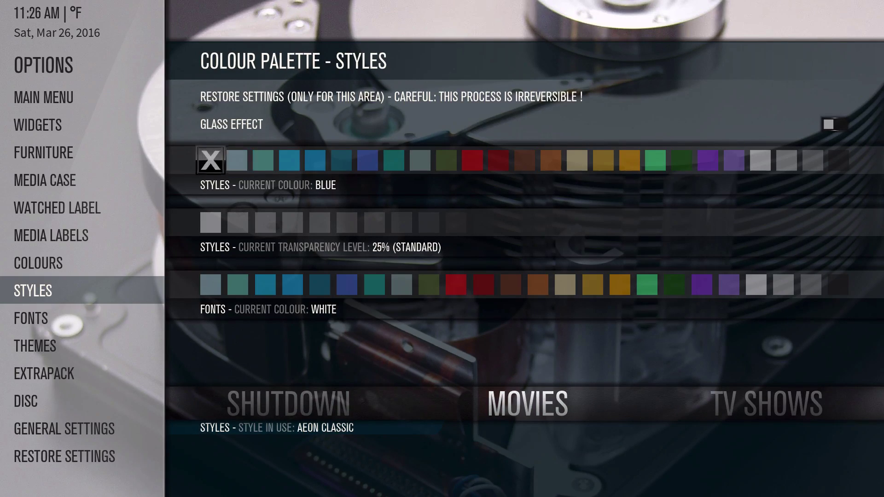
key(Return)
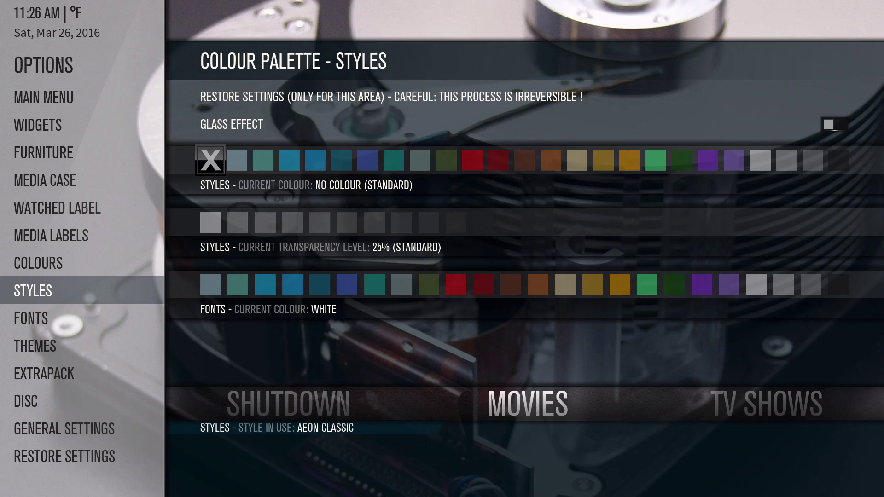
Try 0%, 85% and 10% style transparency, keeping the standard 25%
key(Down)
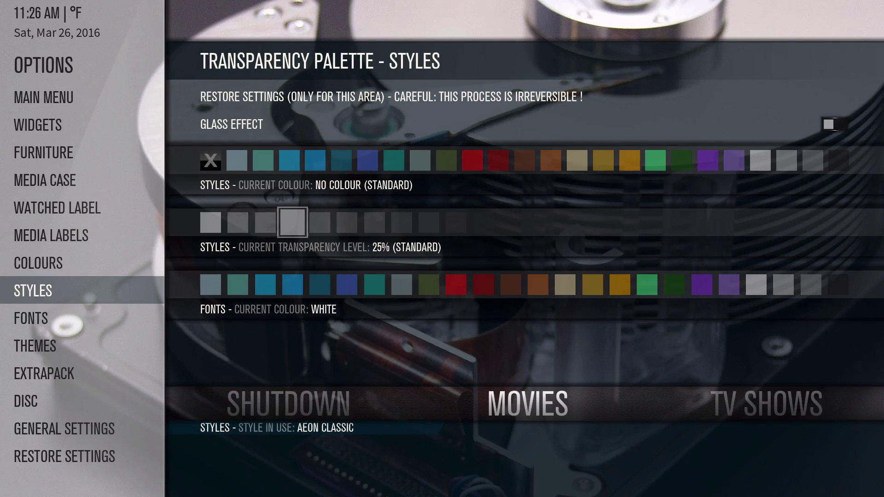
key(Left)
key(Left)
key(Return)
key(Left)
key(Return)
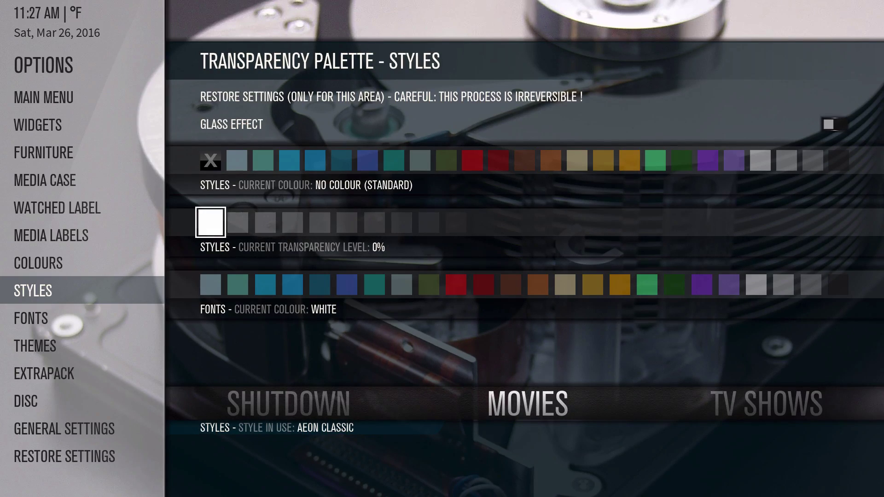
key(Right)
key(Right)
key(Right)
key(Right)
key(Right)
key(Right)
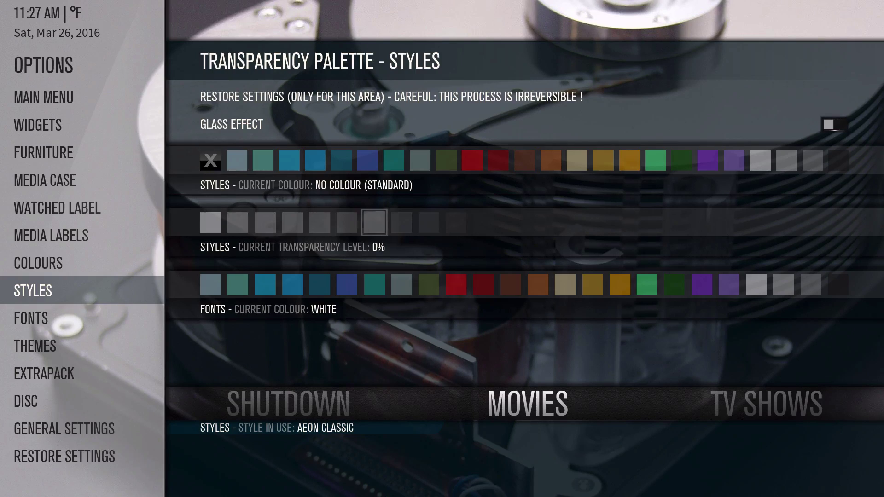
key(Right)
key(Right)
key(Right)
key(Return)
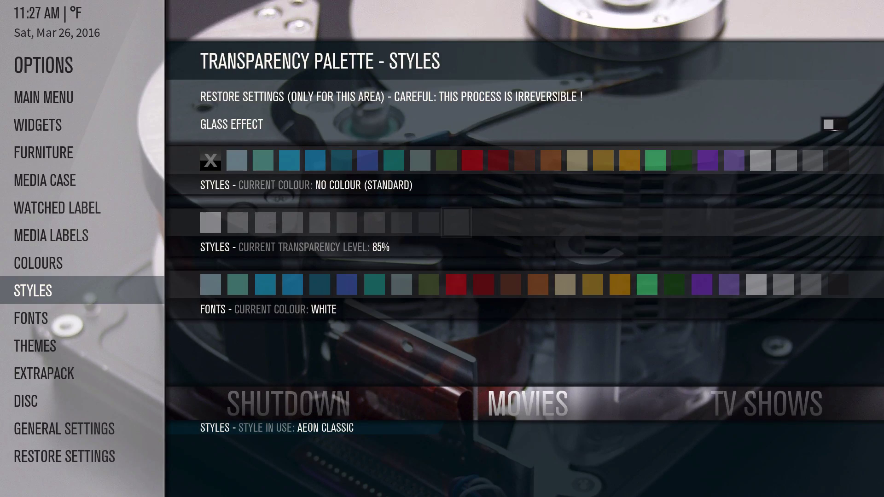
key(Left)
key(Left)
key(Left)
key(Left)
key(Left)
key(Left)
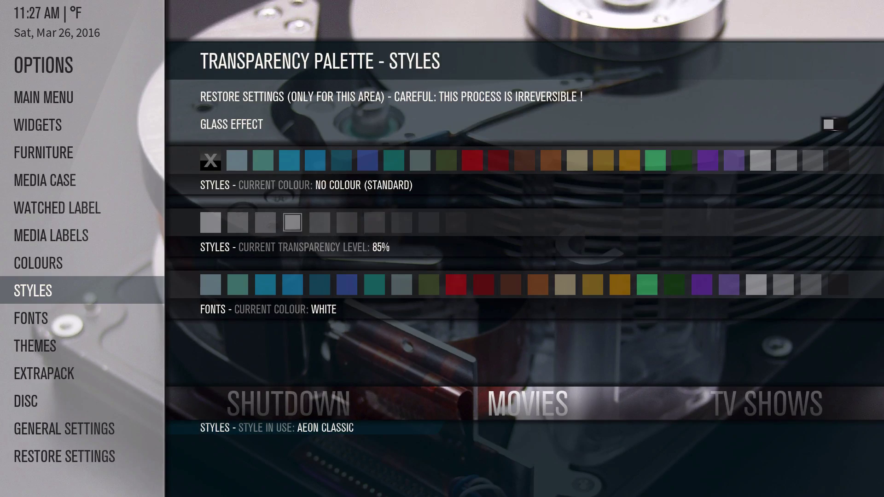
key(Return)
key(Left)
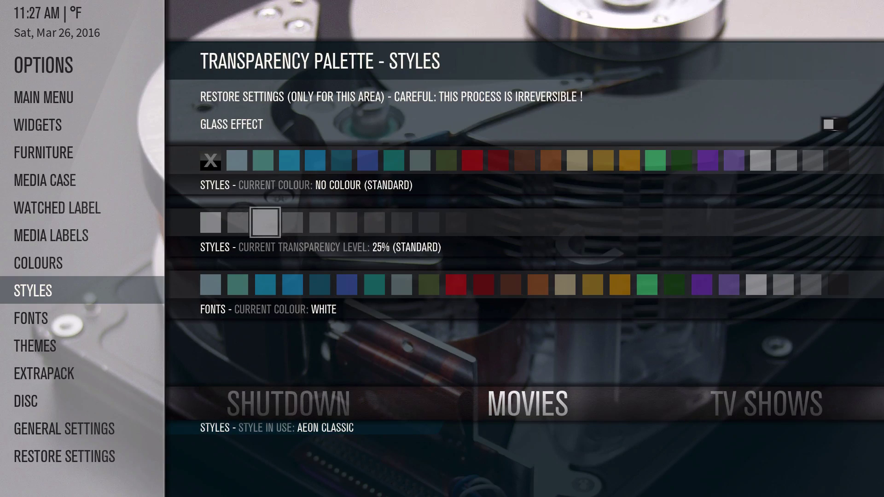
key(Return)
key(Right)
key(Return)
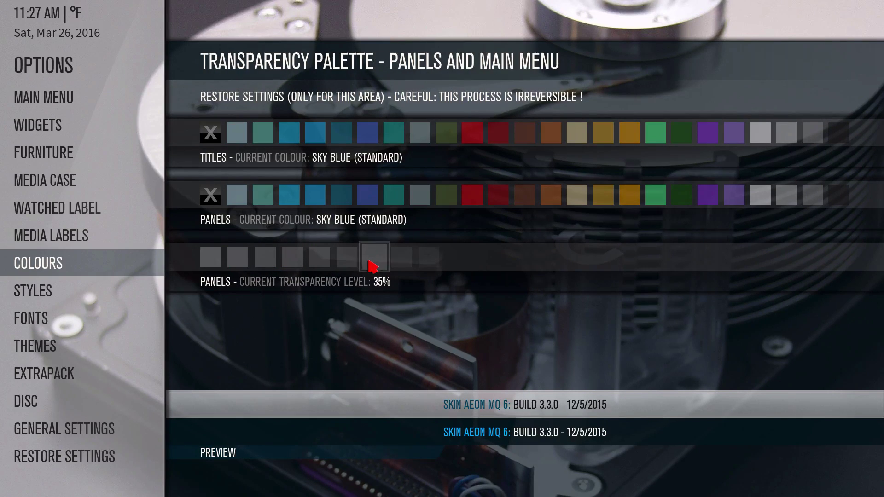
Make panels 65% transparent and preview Aqua and Royal Blue titles colours
click(370, 264)
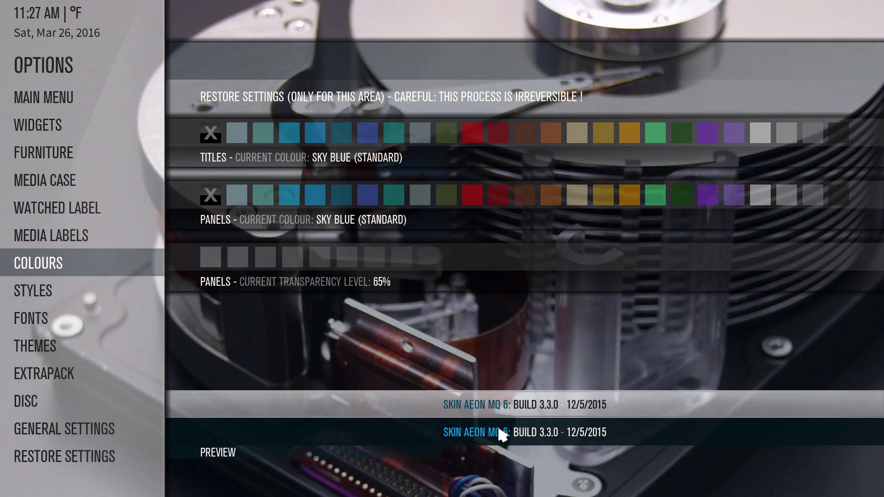
click(261, 137)
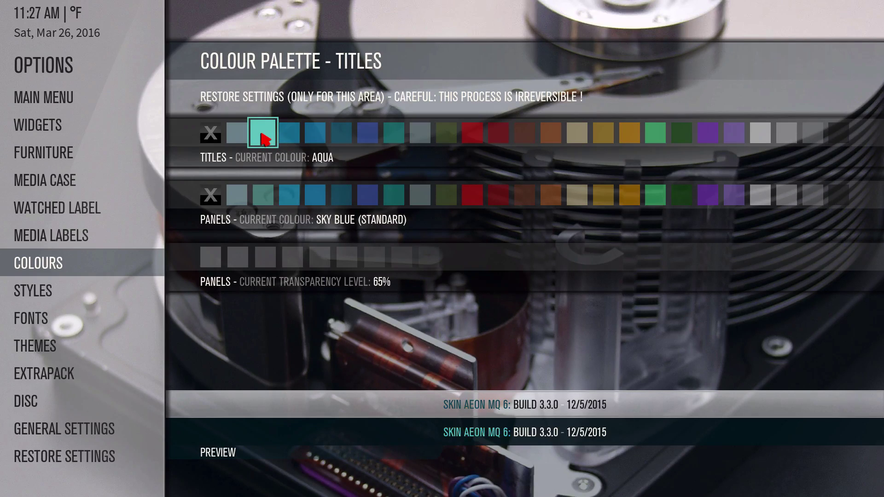
key(Right)
key(Right)
key(Right)
key(Right)
key(Return)
key(Right)
key(Right)
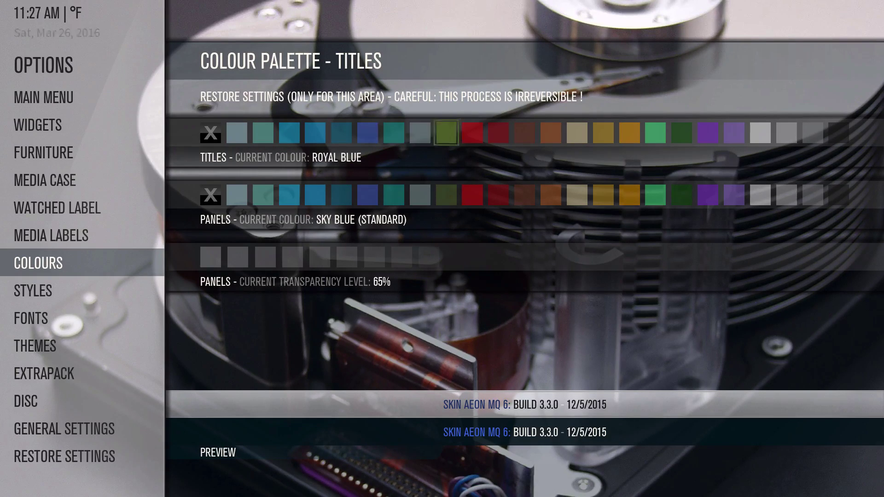
key(Right)
key(Return)
Preview brown, purple and ocean titles colours, then set the titles to Blue
key(Right)
key(Right)
key(Right)
key(Right)
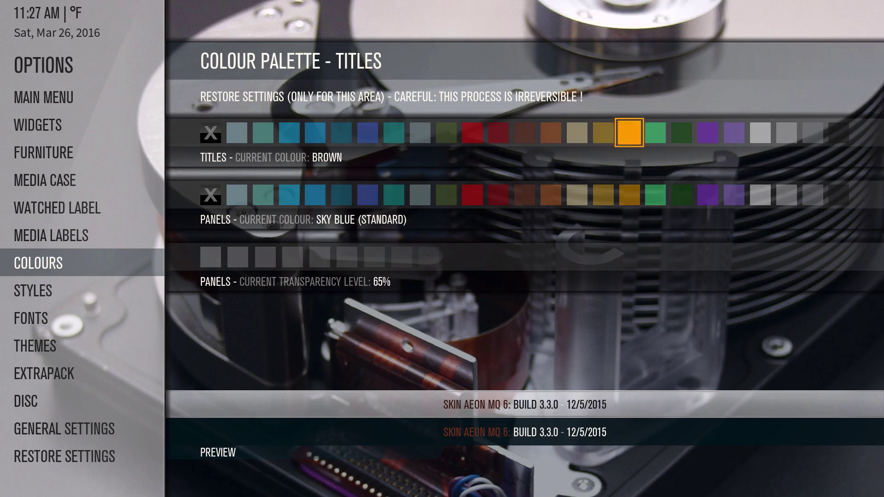
key(Right)
key(Right)
key(Right)
key(Return)
key(Right)
key(Right)
key(Right)
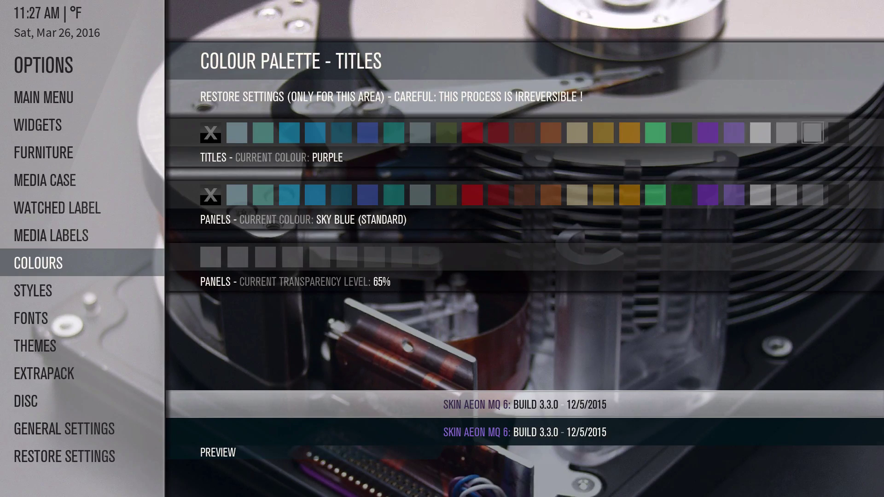
key(Right)
key(Right)
key(Return)
key(Right)
key(Right)
key(Right)
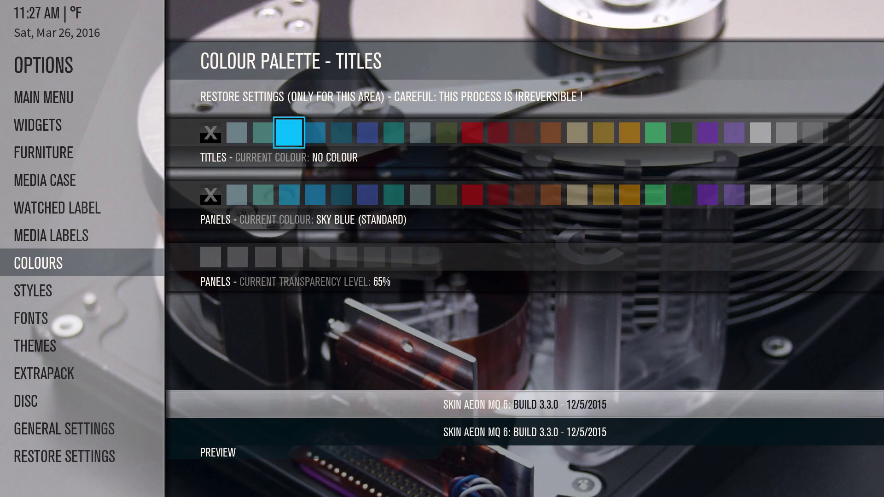
key(Return)
key(Left)
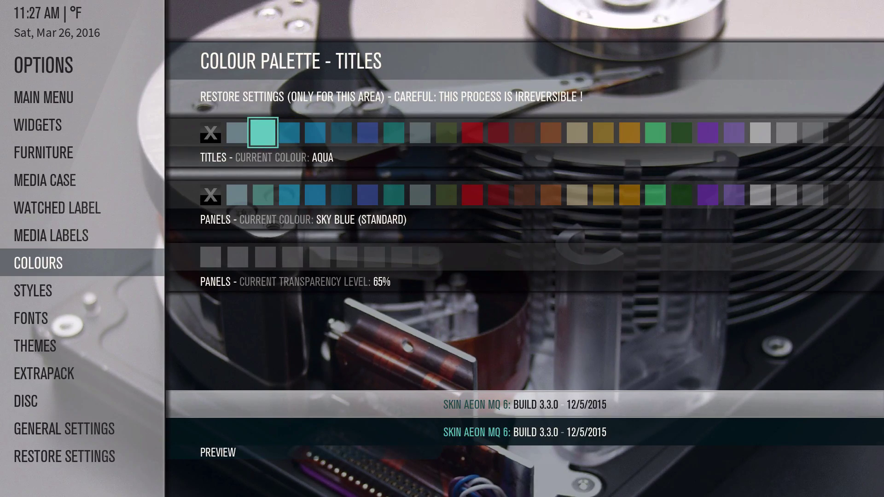
key(Left)
key(Return)
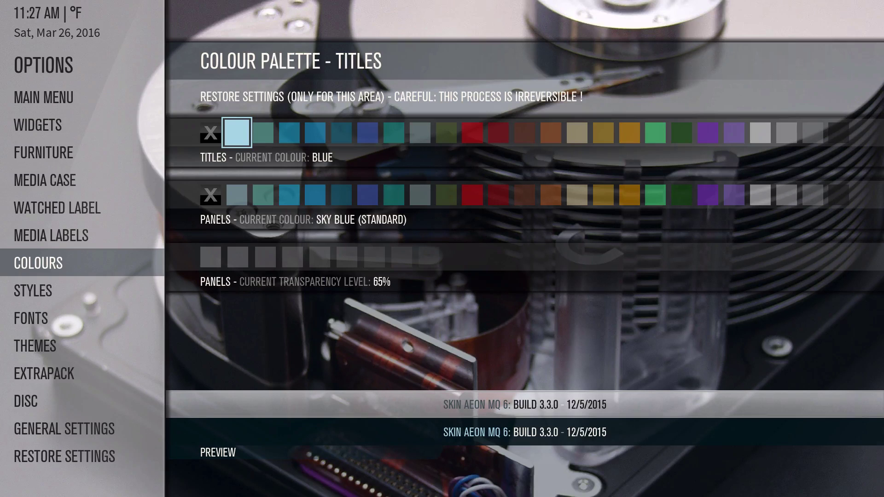
Preview panel colours including two reds, then choose Blue for the panels
key(Down)
key(Right)
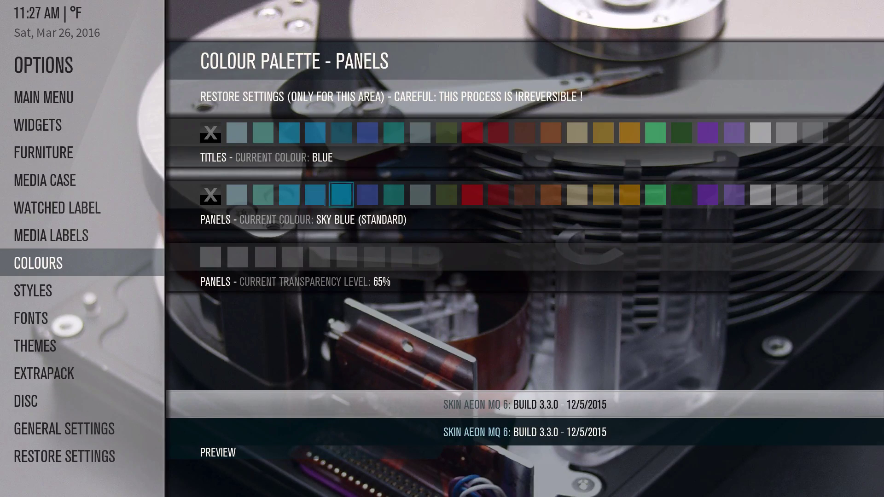
key(Right)
key(Right)
key(Right)
key(Right)
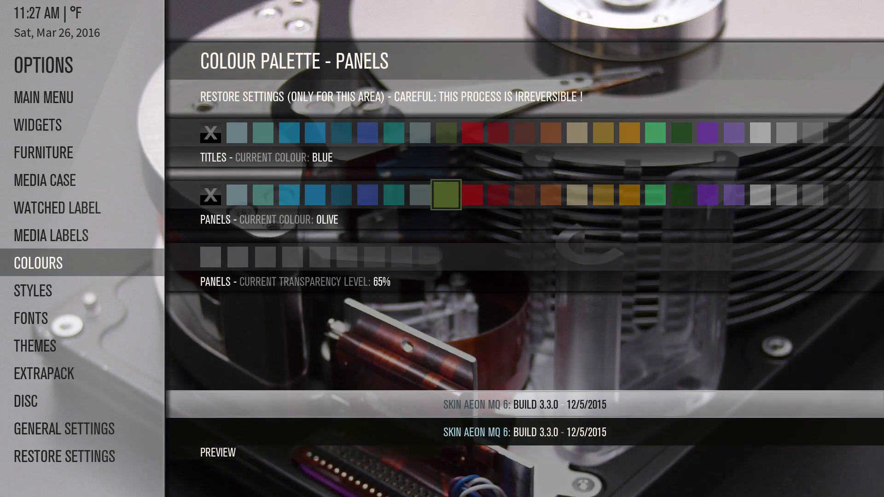
key(Right)
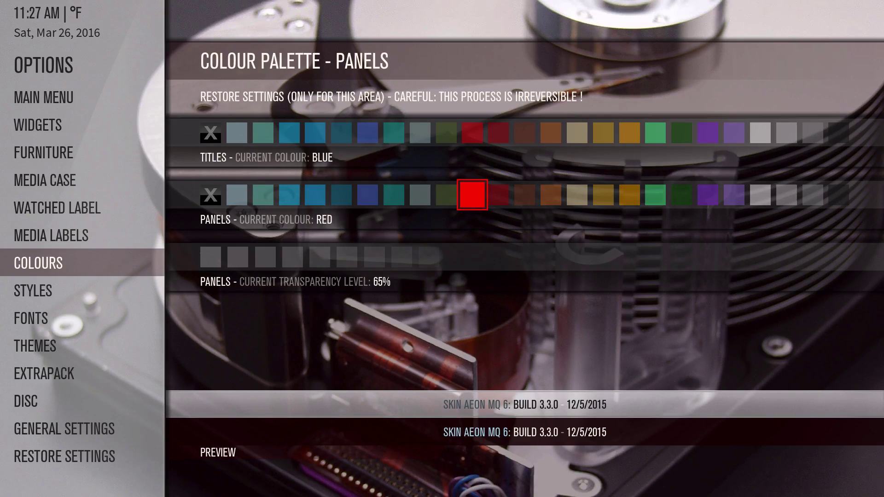
key(Right)
key(Right)
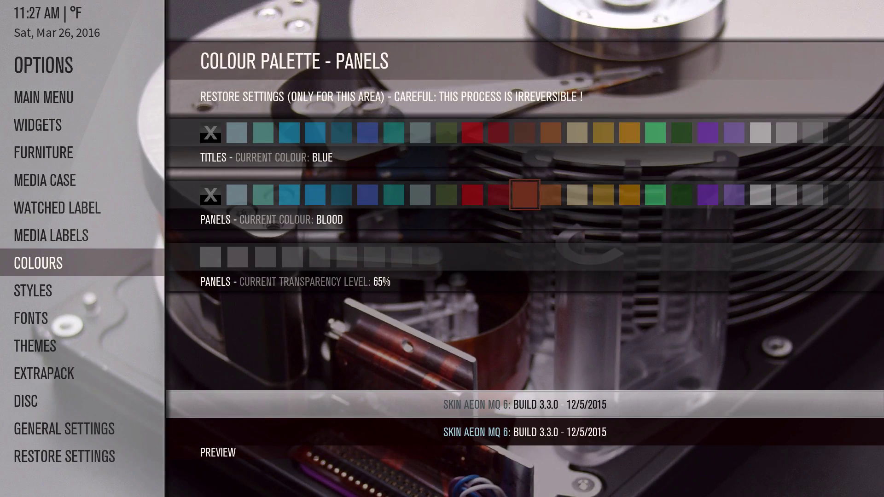
key(Right)
key(Left)
key(Left)
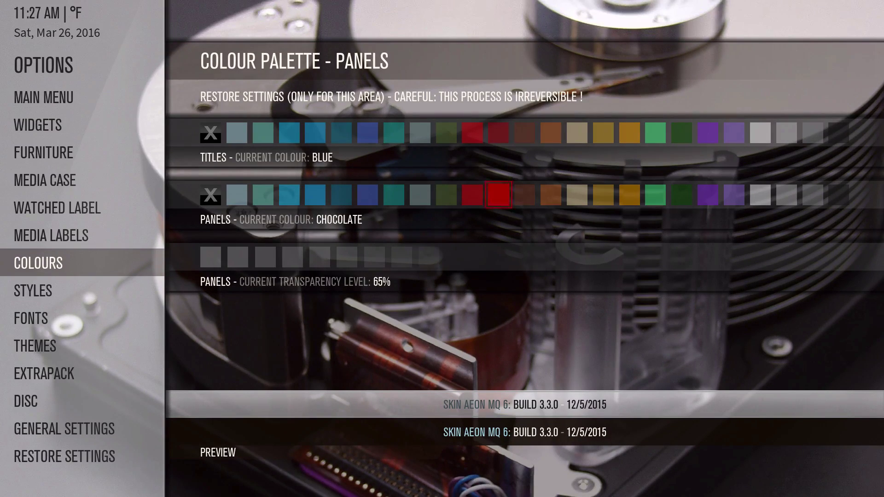
key(Left)
key(Left)
key(Left)
key(Left)
key(Left)
key(Left)
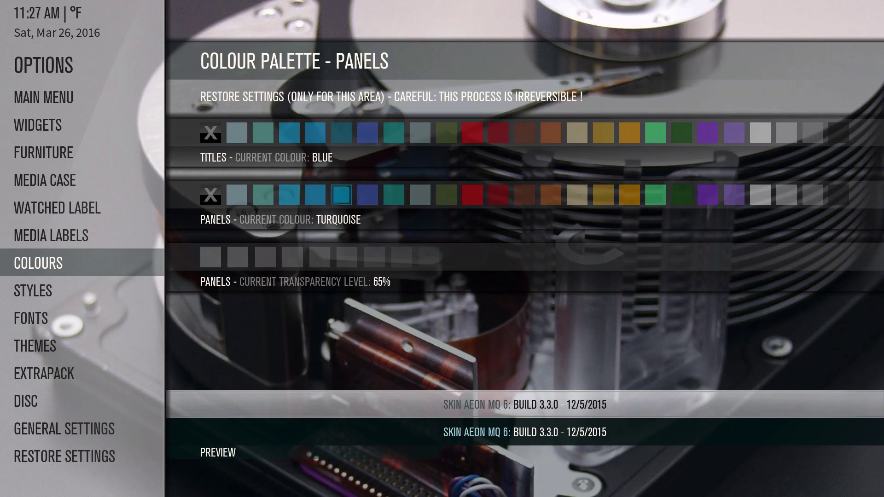
key(Left)
key(Left)
key(Left)
key(Left)
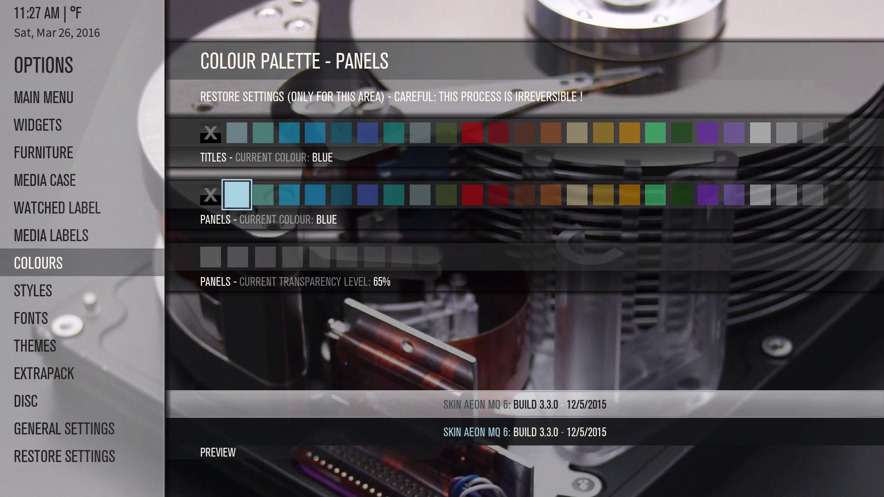
Try several panel transparency levels, settling on the standard 25%
key(Down)
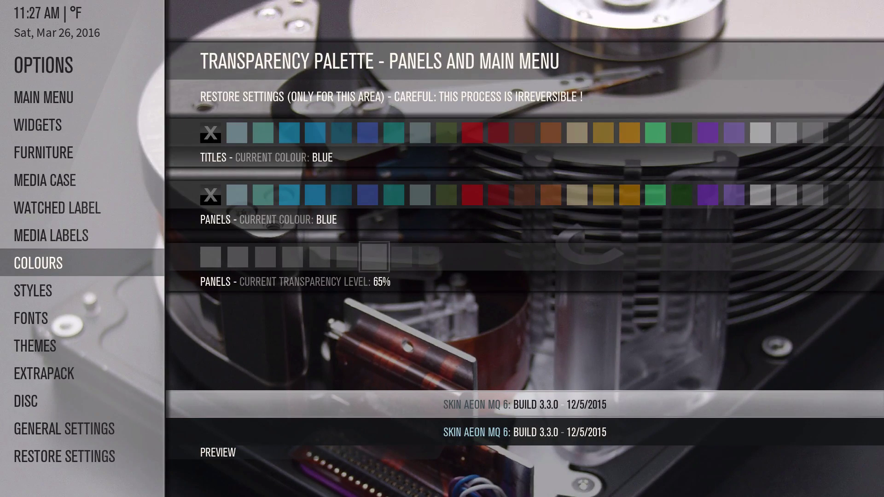
key(Left)
key(Left)
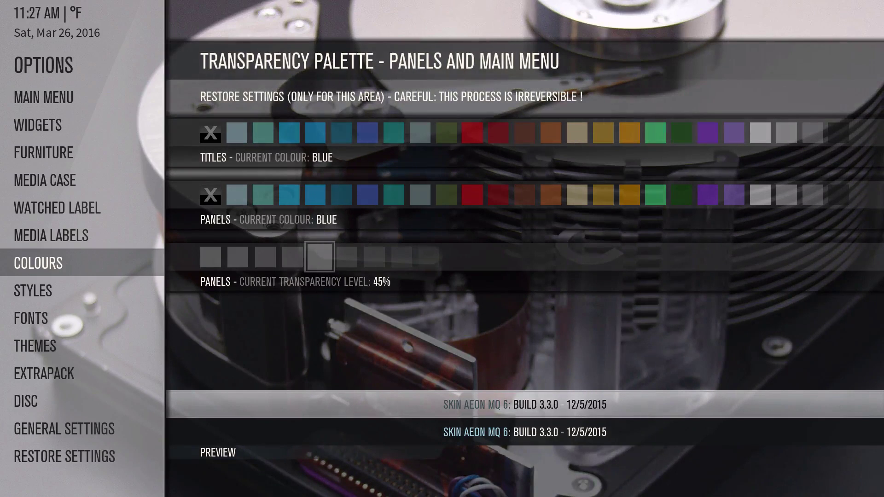
key(Left)
key(Left)
key(Left)
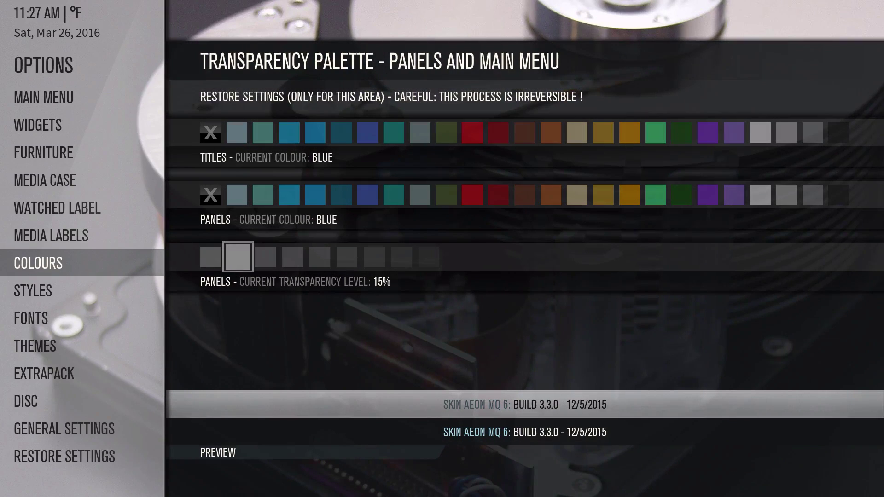
key(Right)
key(Right)
key(Right)
key(Right)
key(Right)
key(Right)
key(Right)
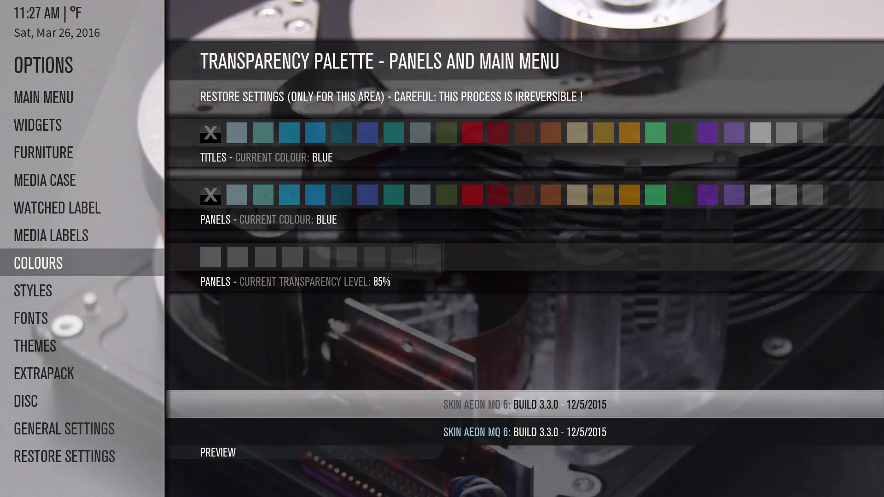
key(Left)
key(Left)
key(Left)
key(Left)
key(Left)
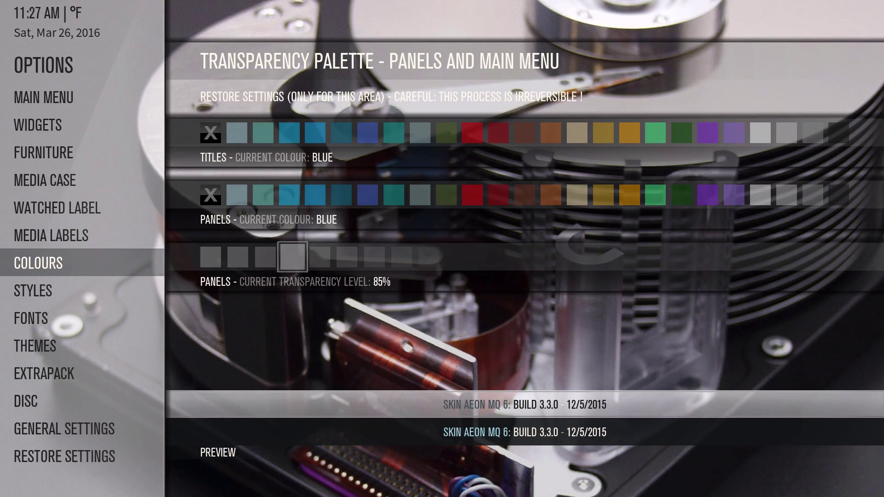
key(Left)
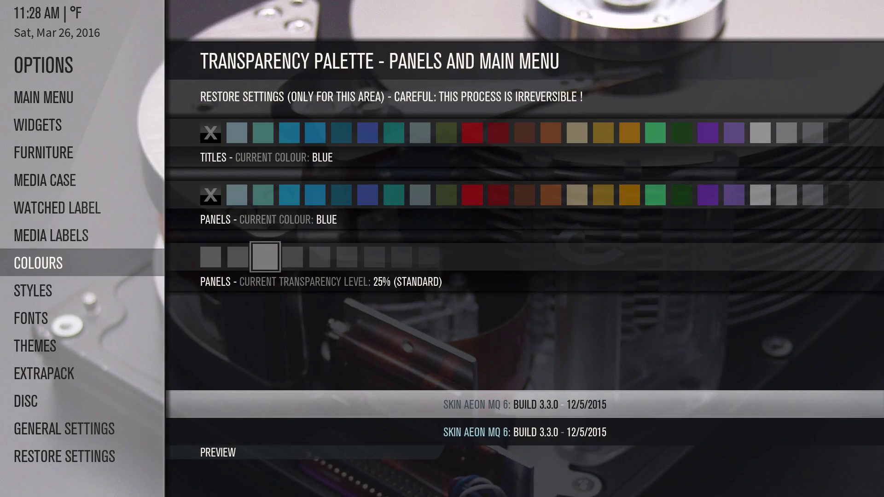
Look over the Media Labels options on the Styles page, then open Furniture
click(36, 293)
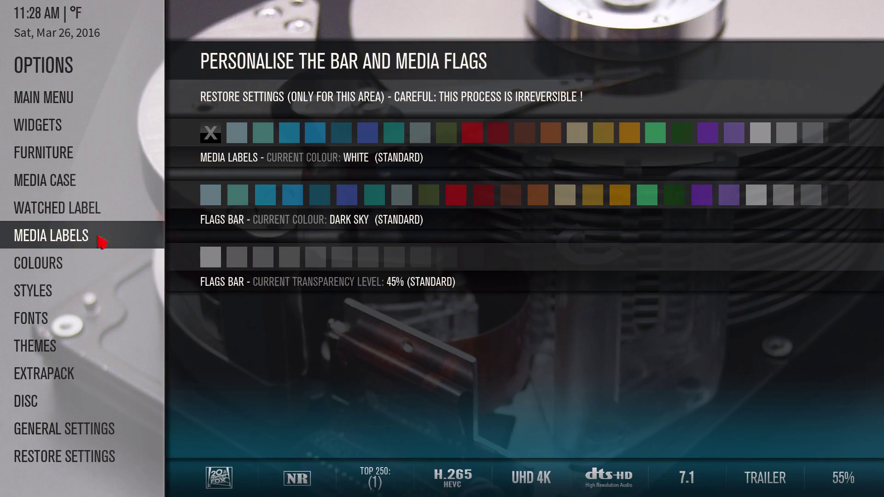
key(Right)
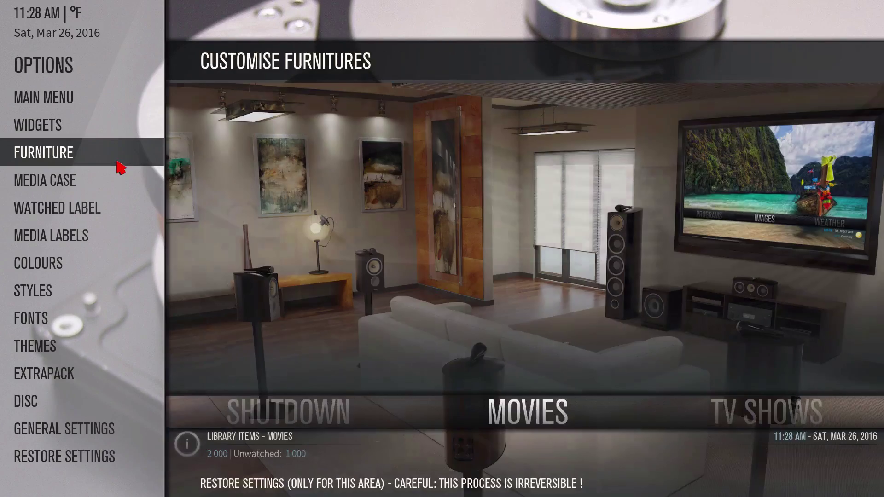
Find the furniture layout editor among the skin option pages
key(Right)
key(Down)
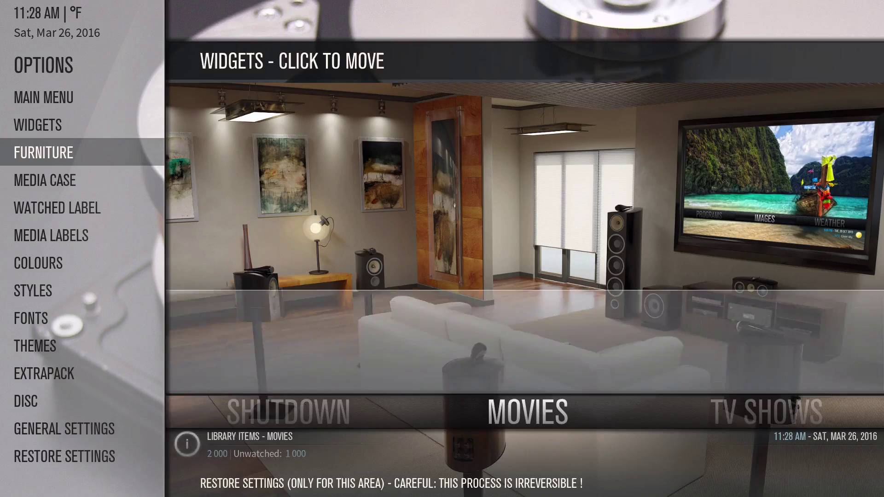
key(Down)
key(Left)
key(Down)
key(Up)
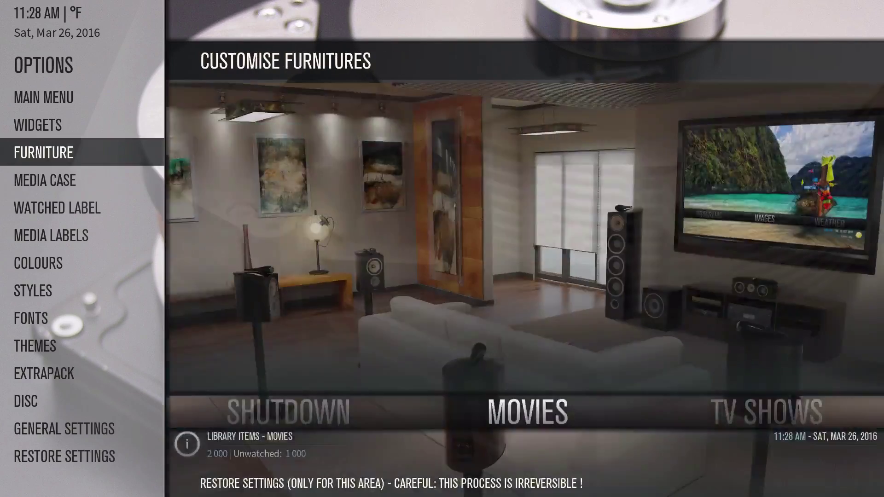
key(Right)
key(Up)
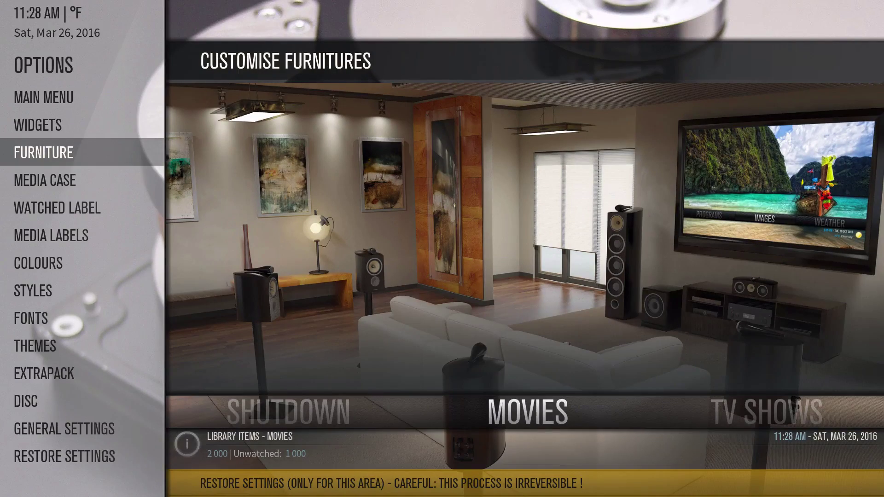
key(Down)
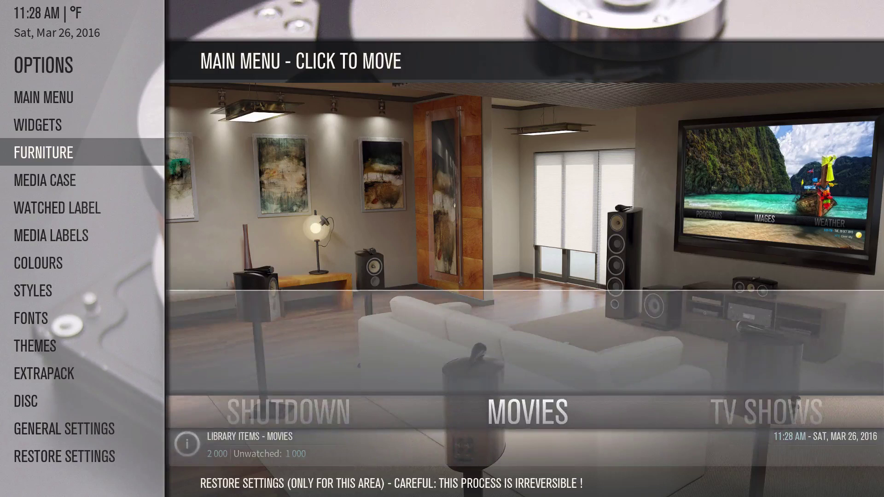
key(Down)
key(Down)
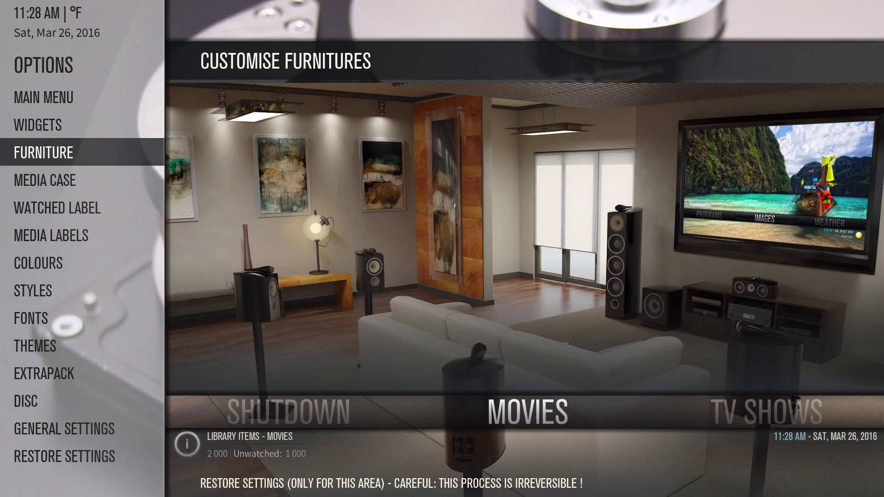
Shift the main menu band between mid-screen and the bottom, settling it low
key(Right)
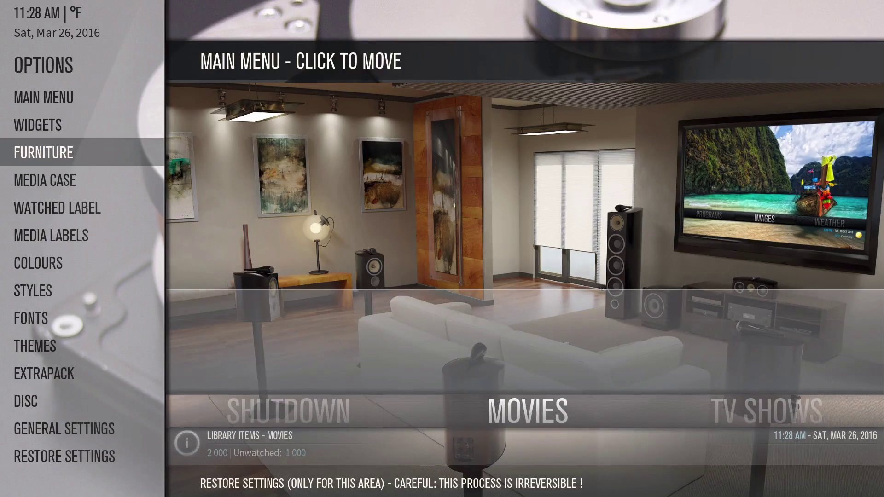
key(Up)
key(Down)
key(Up)
key(Down)
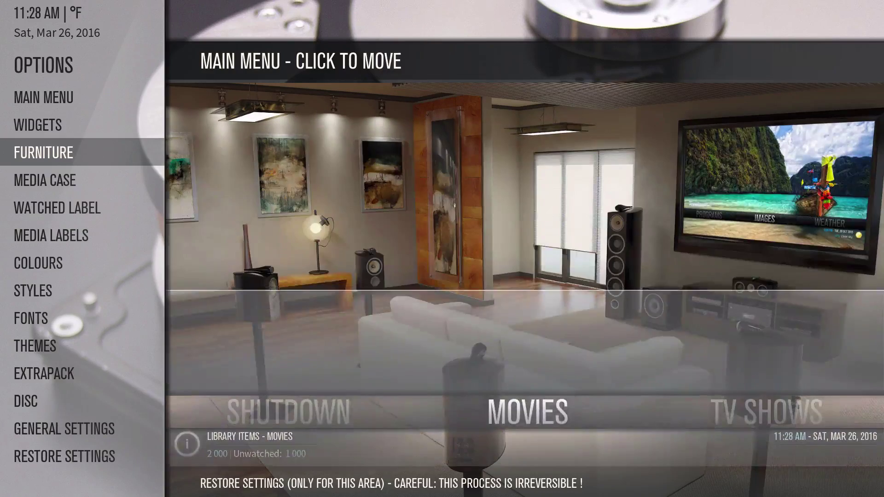
key(Up)
key(Down)
key(Left)
key(Right)
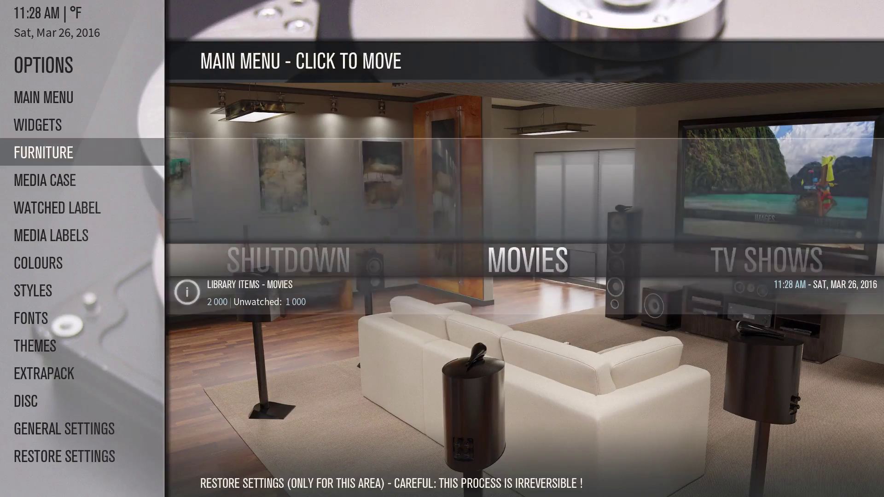
Move library status below the menu band and weather and time to the top-right
key(Down)
key(Up)
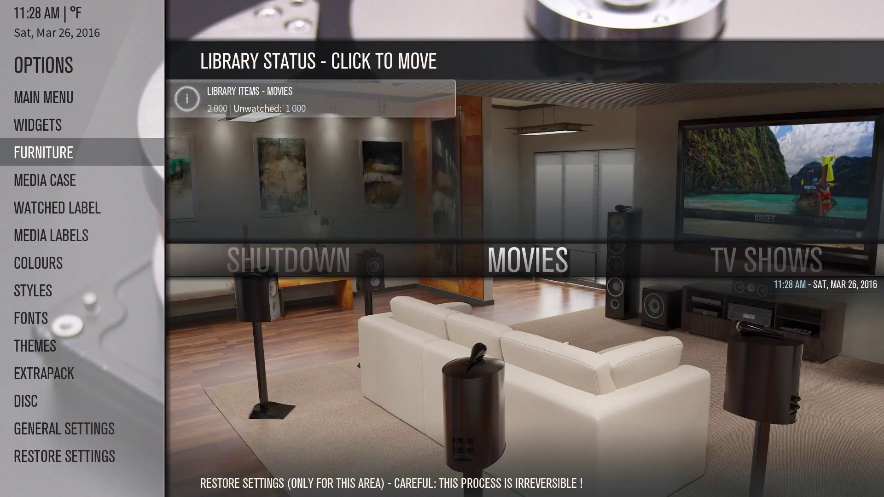
key(Return)
key(Down)
key(Return)
key(Return)
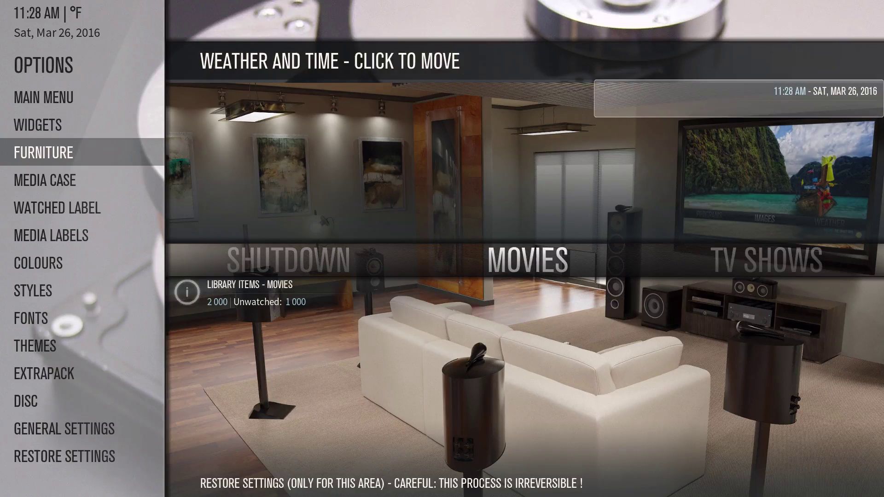
key(Down)
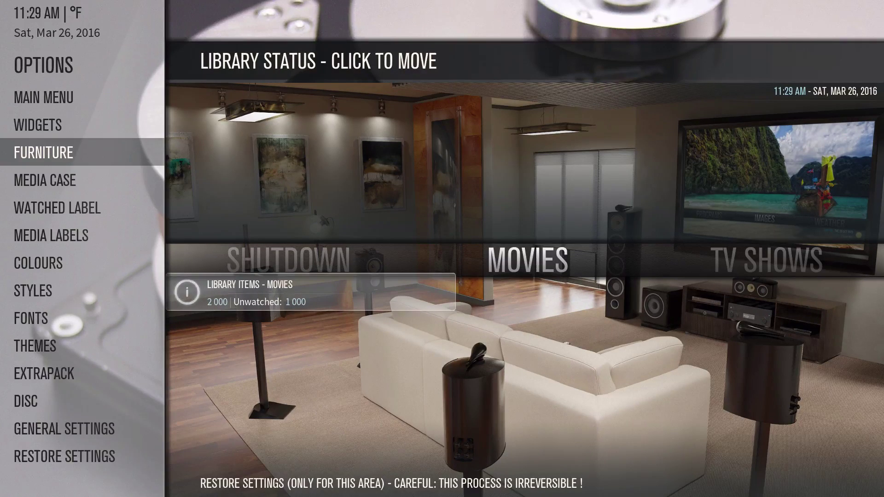
Lower the main menu band again and place library status at the top-left
key(Up)
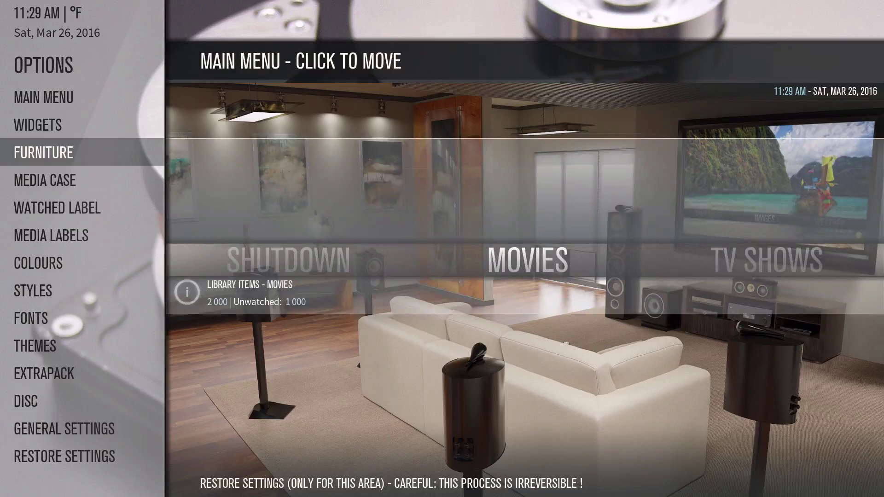
key(Down)
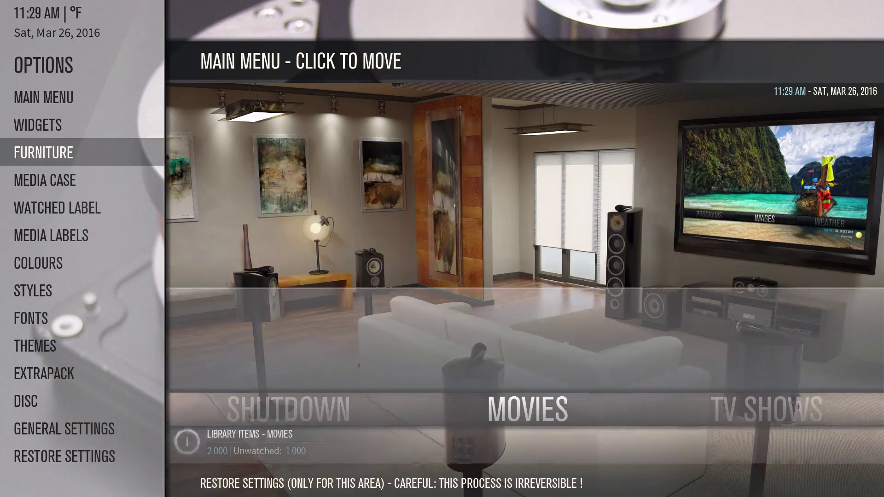
key(Up)
key(Down)
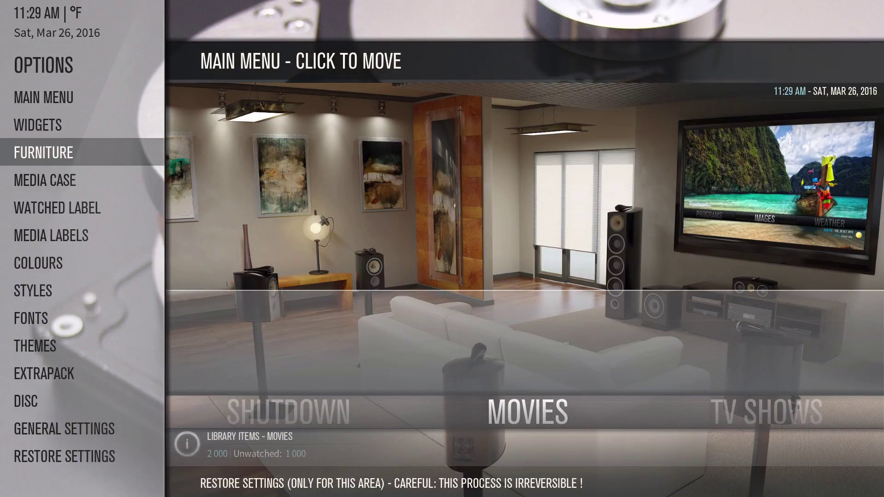
key(Down)
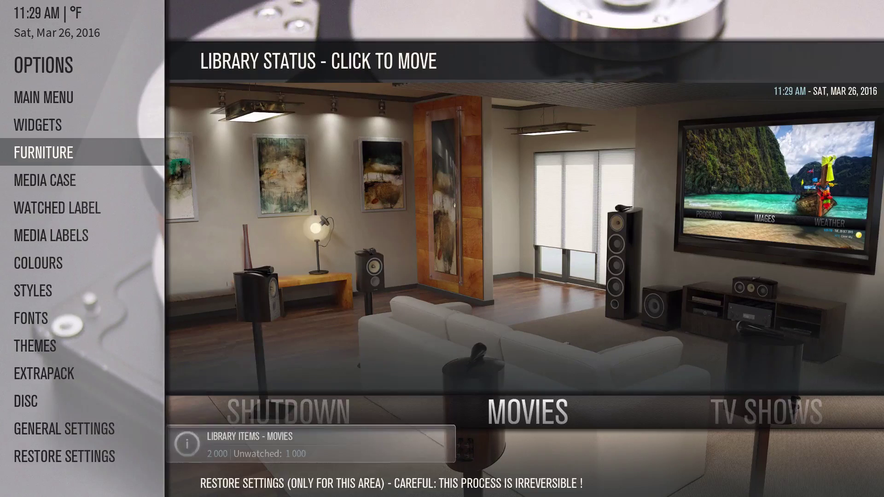
key(Return)
key(Return)
key(Return)
key(Left)
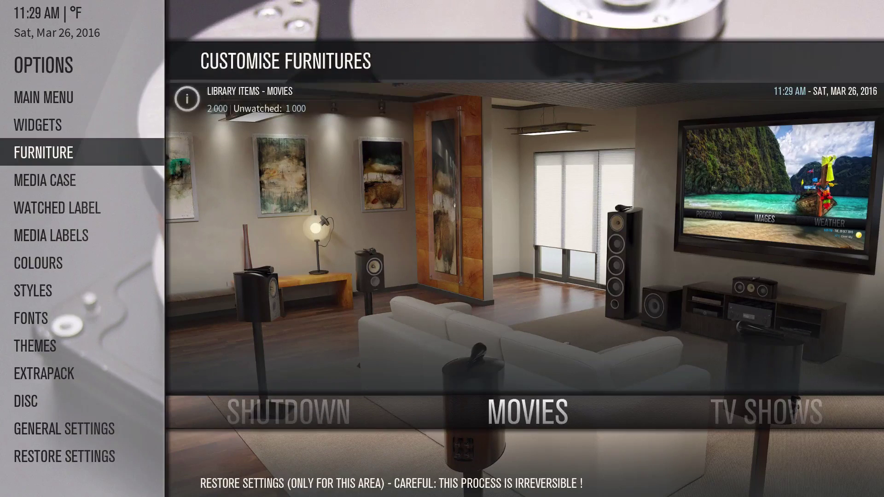
Glance at the widget options, then leave the skin options for the home screen
key(Up)
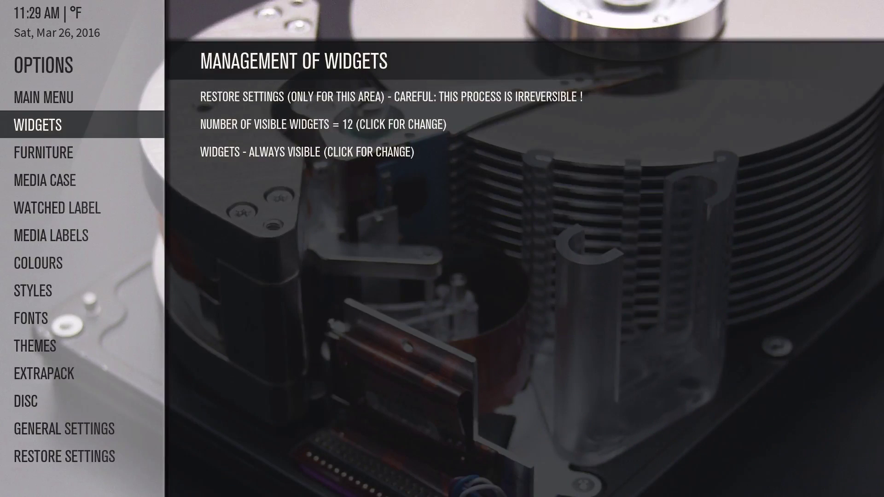
key(Down)
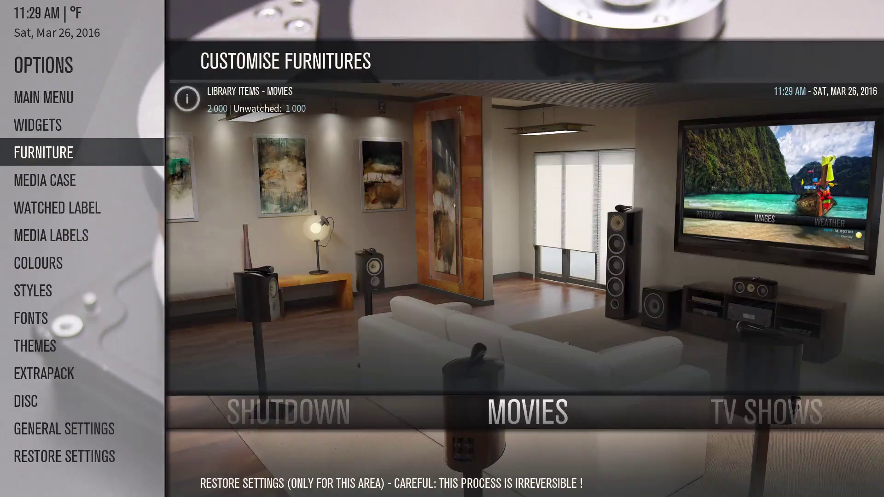
key(Escape)
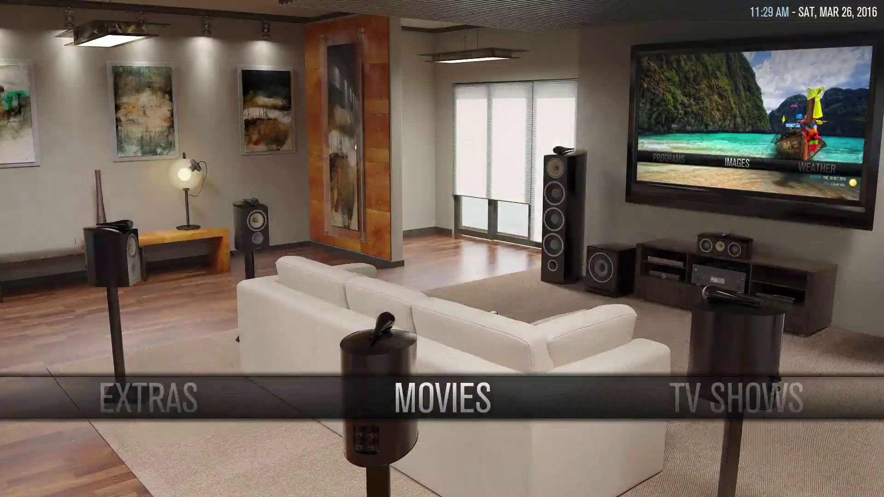
key(Left)
key(Left)
key(Left)
Go from the home menu through Settings into the skin's Main Menu options
key(Down)
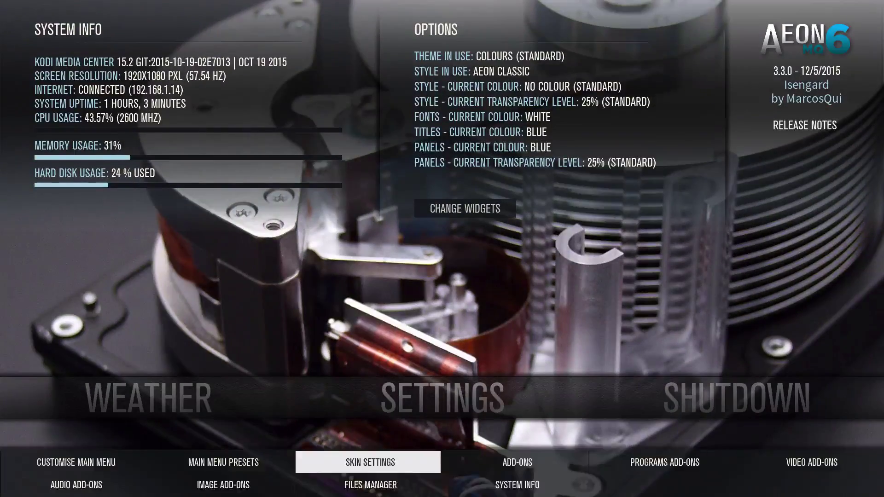
key(Return)
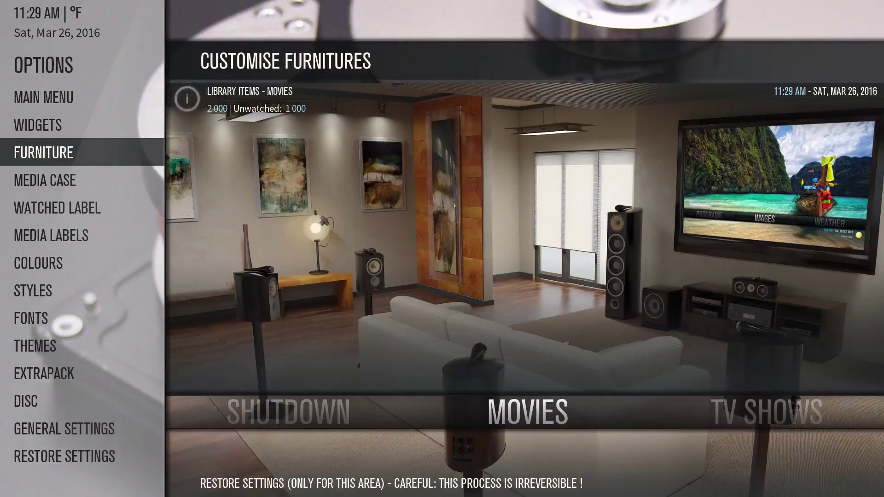
key(Up)
key(Up)
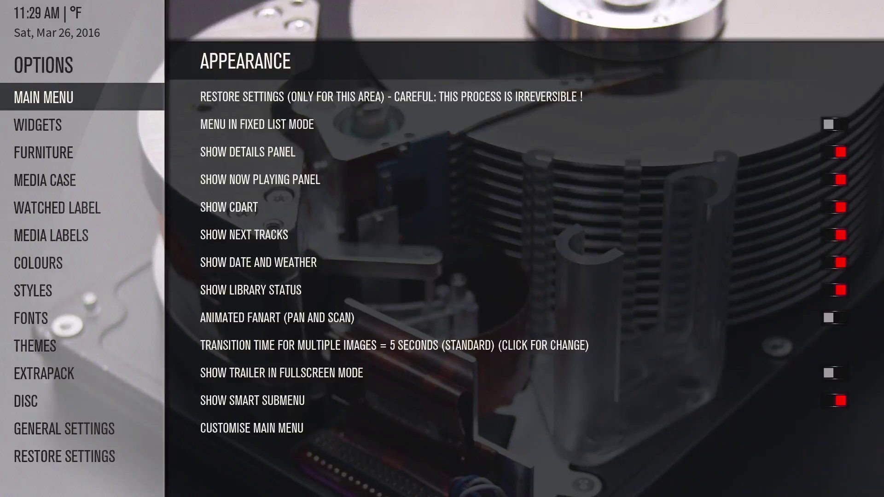
Enable Animated Fanart (Pan and Scan) in the Main Menu appearance options
key(Right)
key(Down)
key(Down)
key(Down)
key(Down)
key(Down)
key(Down)
key(Down)
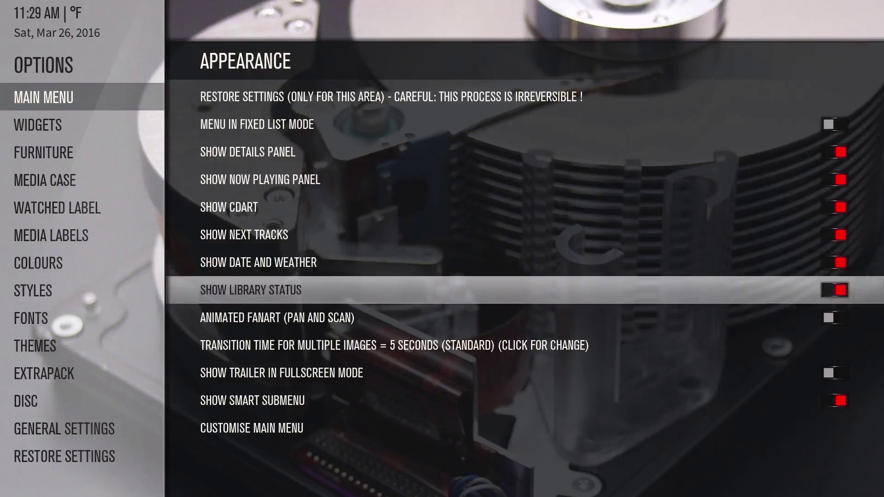
key(Down)
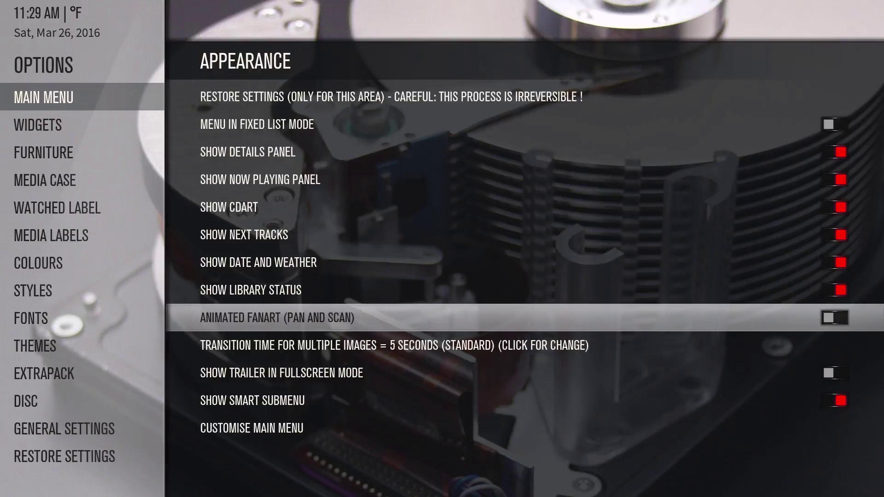
key(Return)
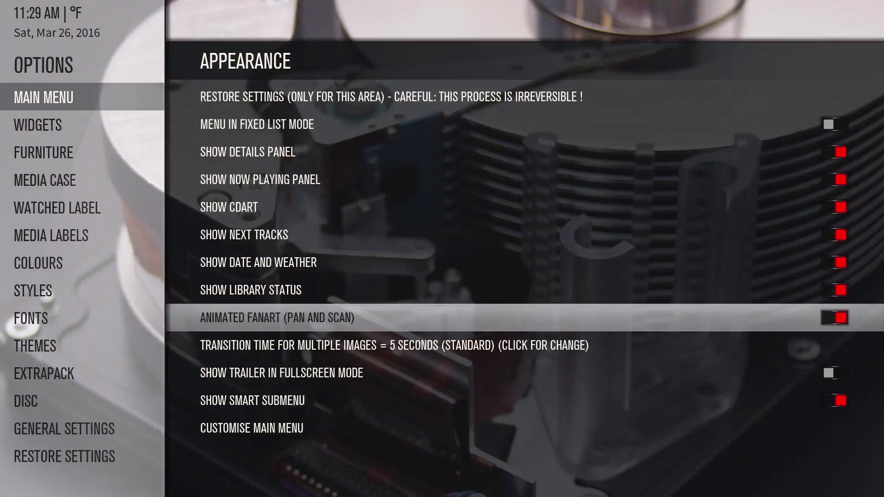
Return to the home screen and bring up the Kodi Settings categories
key(Escape)
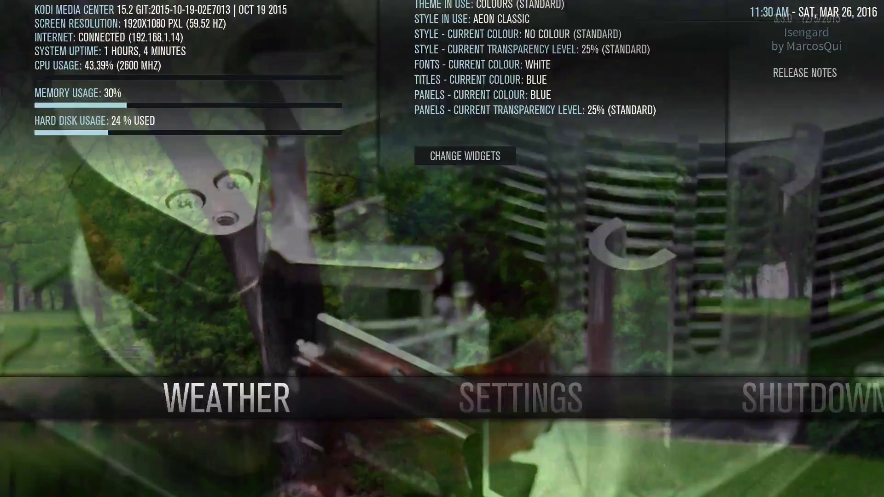
key(Left)
key(Left)
key(Right)
key(Right)
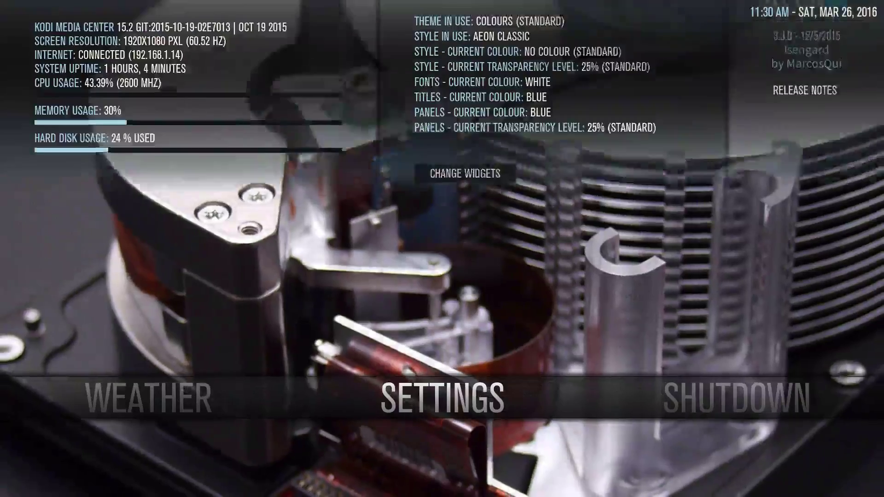
key(Return)
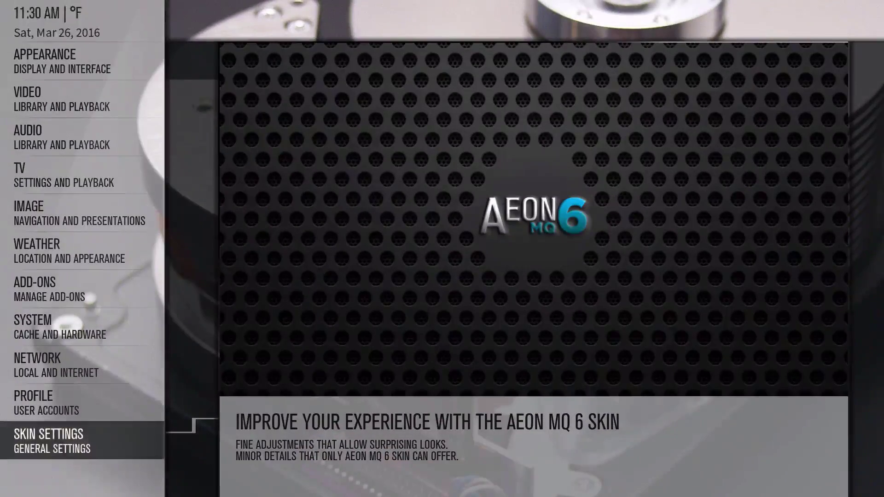
Open the skin appearance options and switch Animated Fanart (Pan and Scan) off
key(Return)
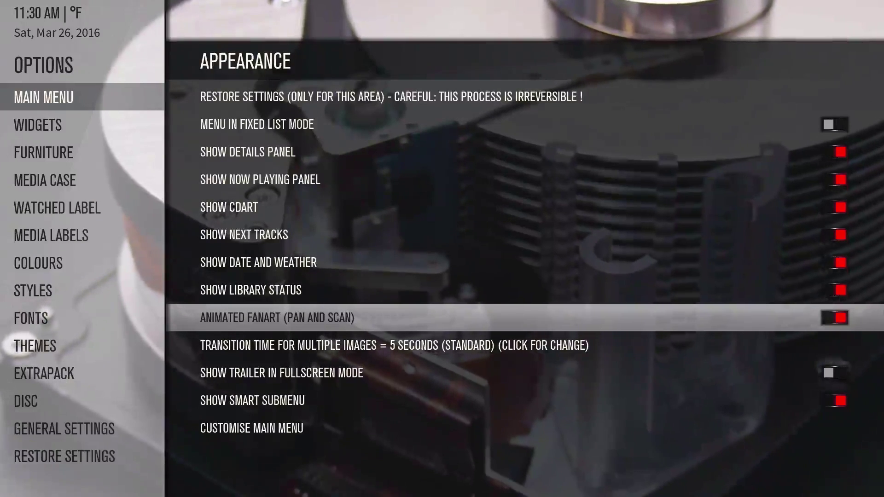
key(Return)
key(Down)
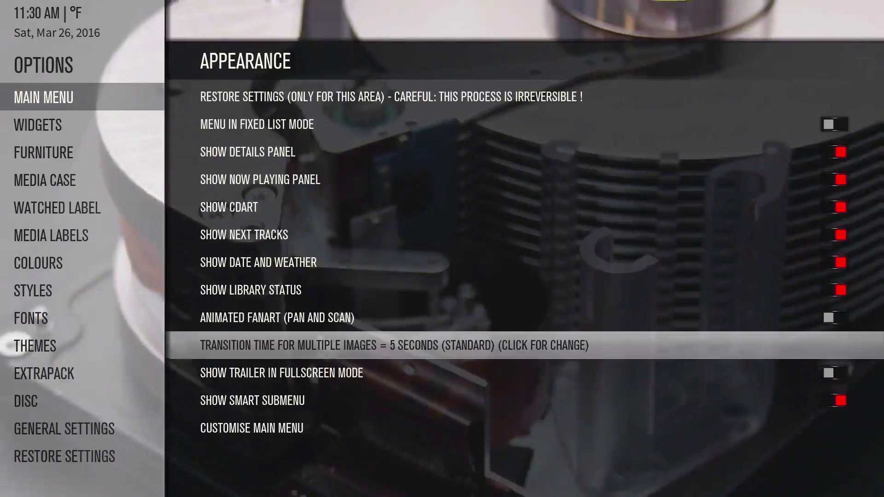
Step through the remaining appearance options and back out to the option categories
key(Down)
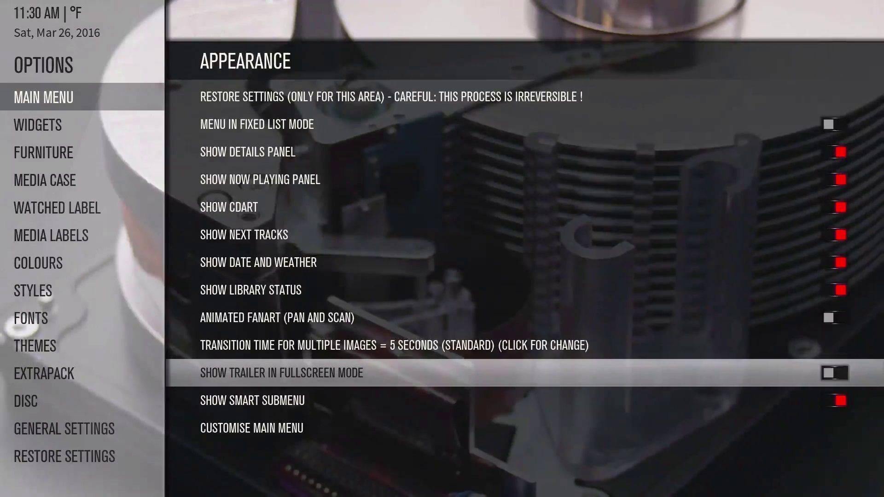
key(Down)
key(Down)
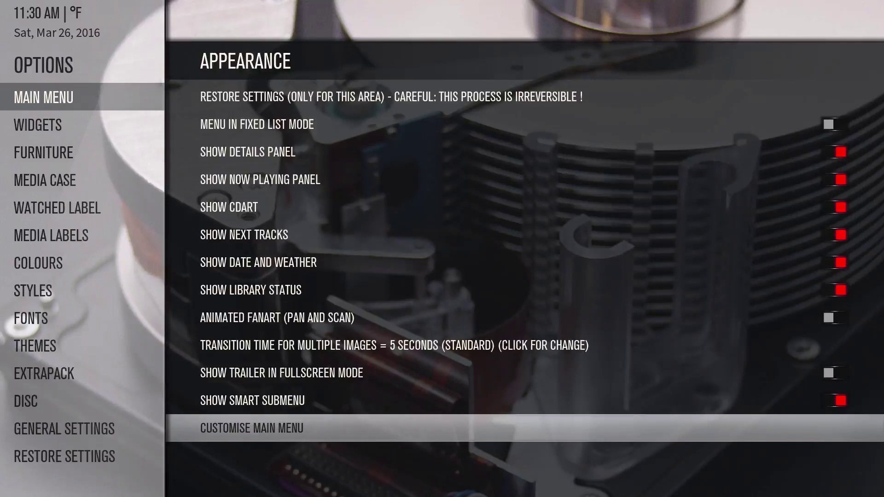
key(Up)
key(Up)
key(Down)
key(Down)
key(Left)
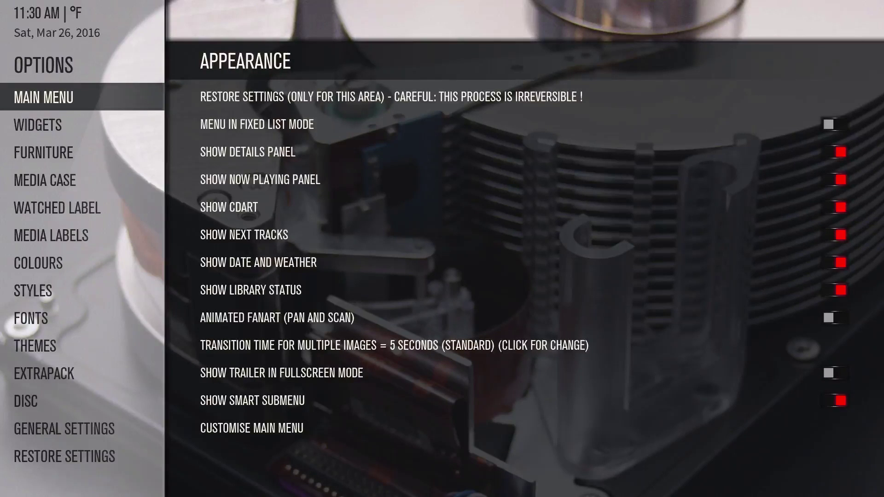
Browse the skin's General Settings up to the touch-screen optimisation option
key(Up)
key(Up)
key(Right)
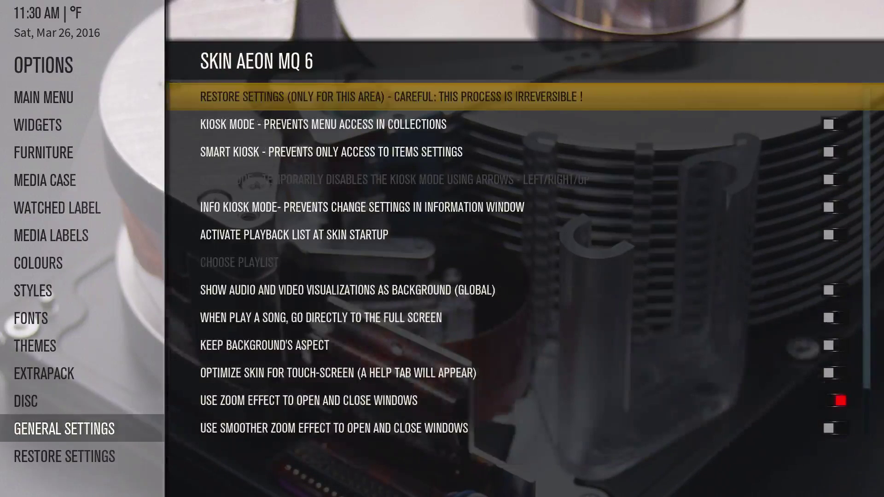
key(Down)
key(Down)
key(Down)
key(Down)
key(Down)
key(Down)
key(Down)
key(Down)
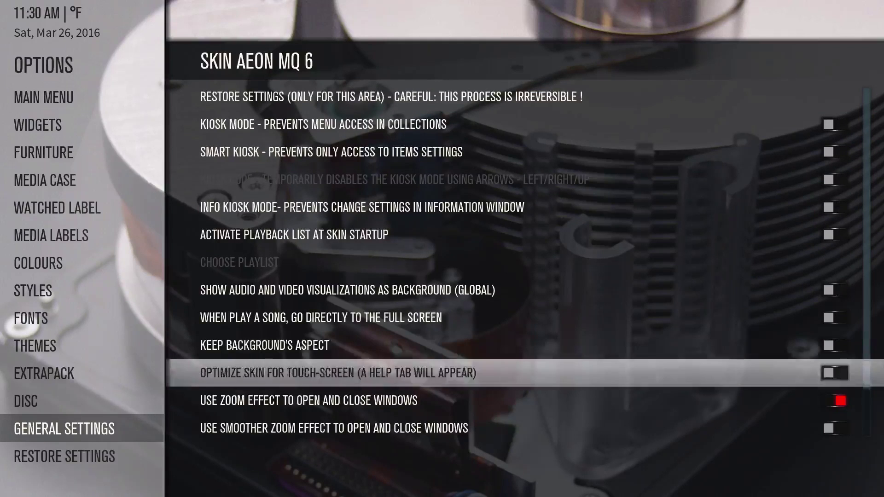
key(Down)
key(Down)
key(Down)
key(Down)
key(Up)
key(Up)
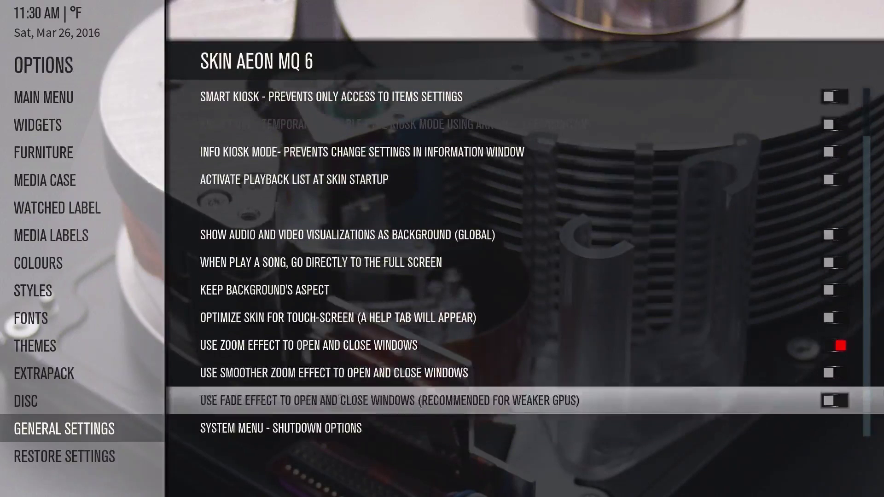
key(Up)
key(Up)
key(Up)
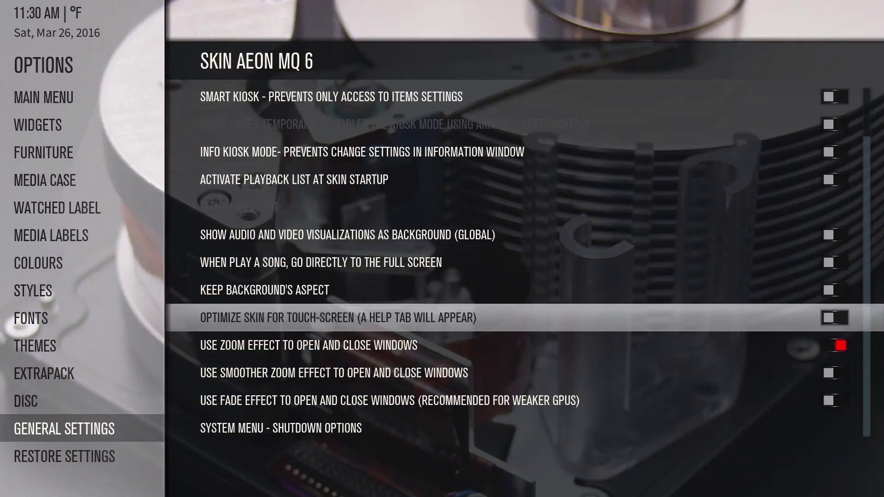
Review the zoom and fade window effect options, then return to the categories
key(Down)
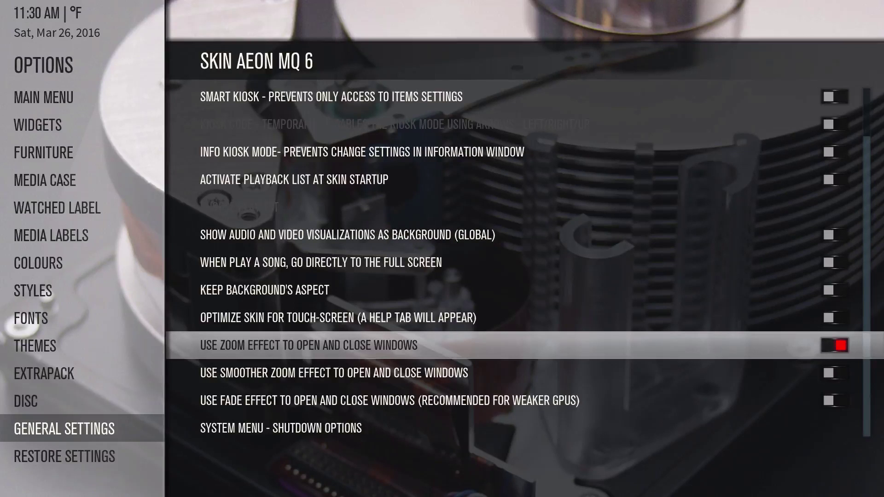
key(Up)
key(Down)
key(Down)
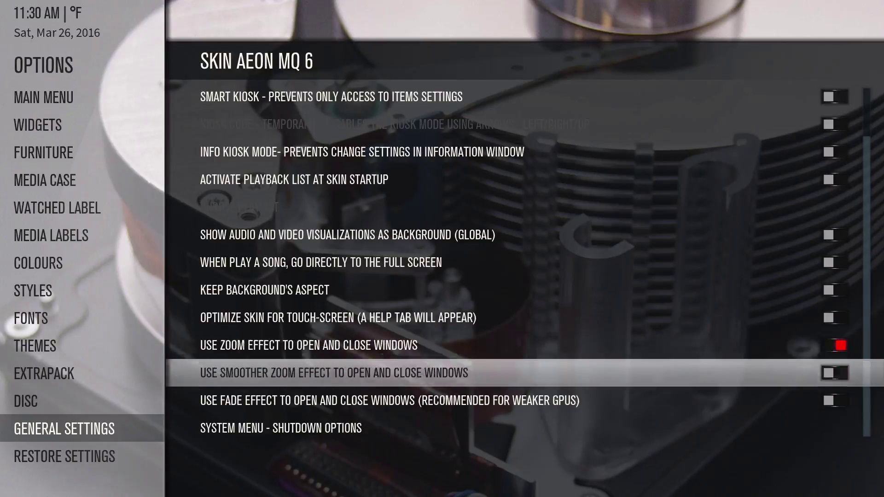
key(Down)
key(Up)
key(Up)
key(Up)
key(Up)
key(Left)
Reach the Main Menu appearance options and locate Show Library Status among nearby options
key(Up)
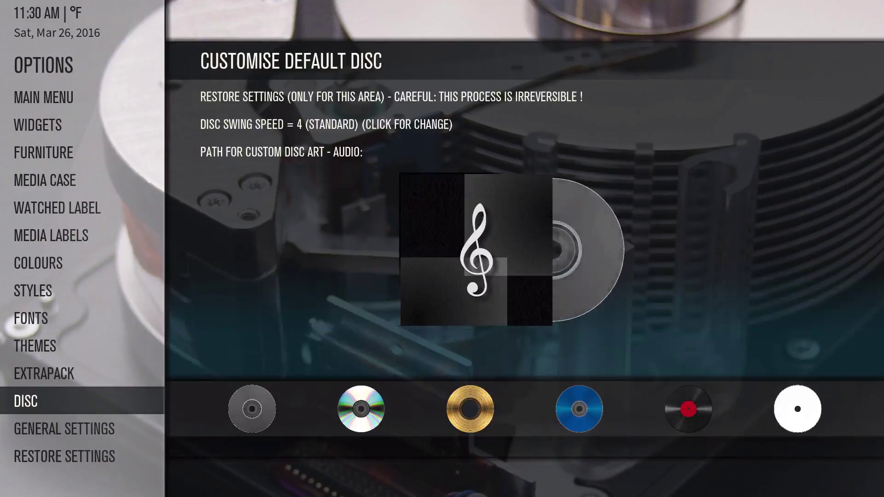
key(Up)
key(Up)
key(Up)
key(Up)
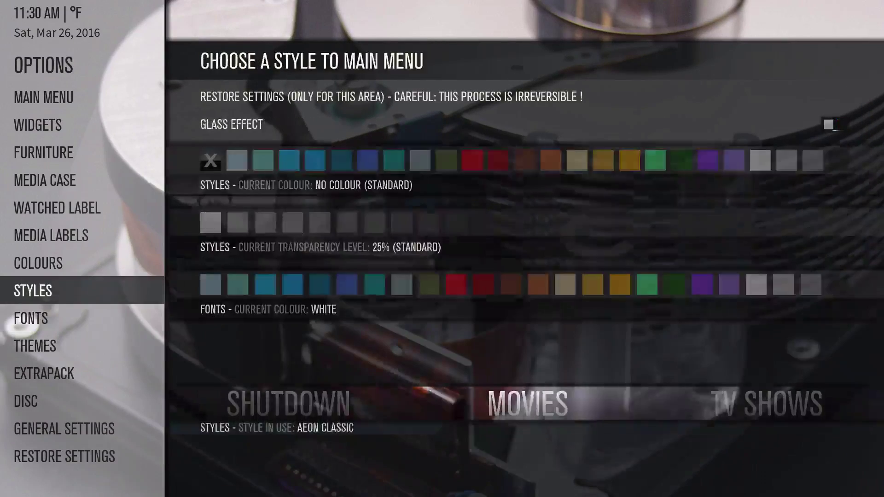
key(Up)
key(Up)
key(Up)
key(Up)
key(Up)
key(Up)
key(Up)
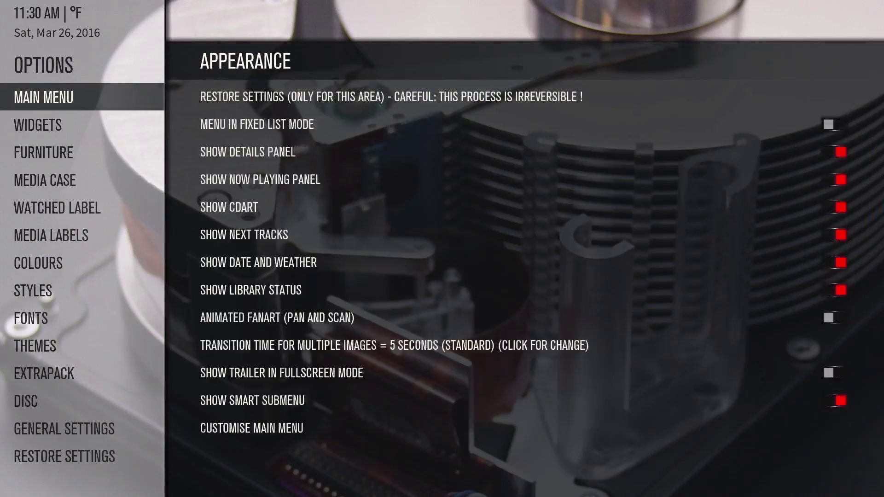
key(Right)
key(Up)
key(Up)
key(Up)
key(Up)
key(Up)
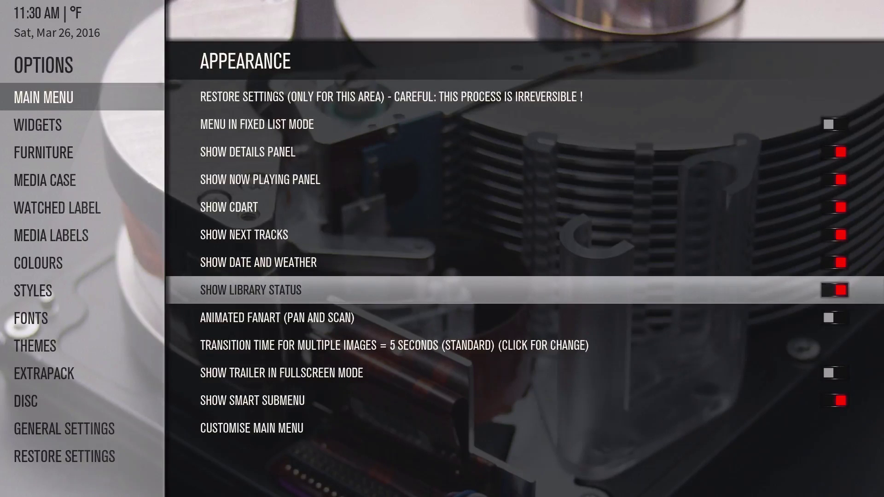
key(Up)
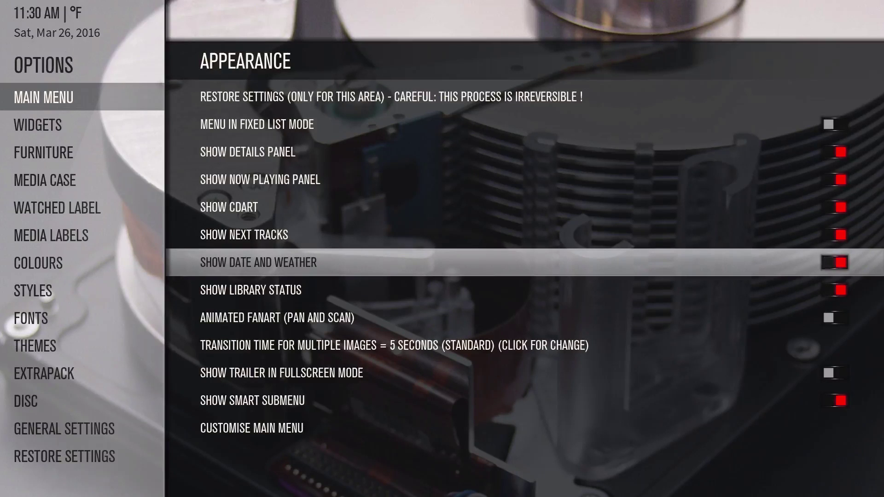
key(Down)
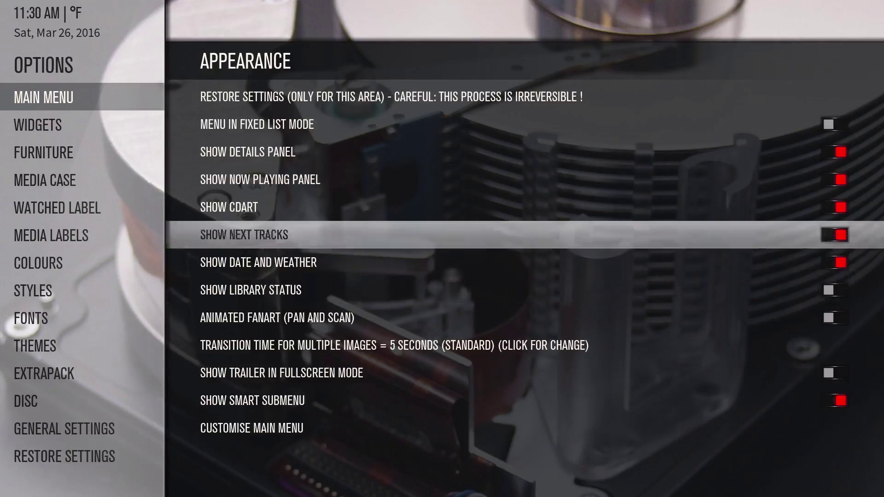
key(Up)
key(Up)
key(Up)
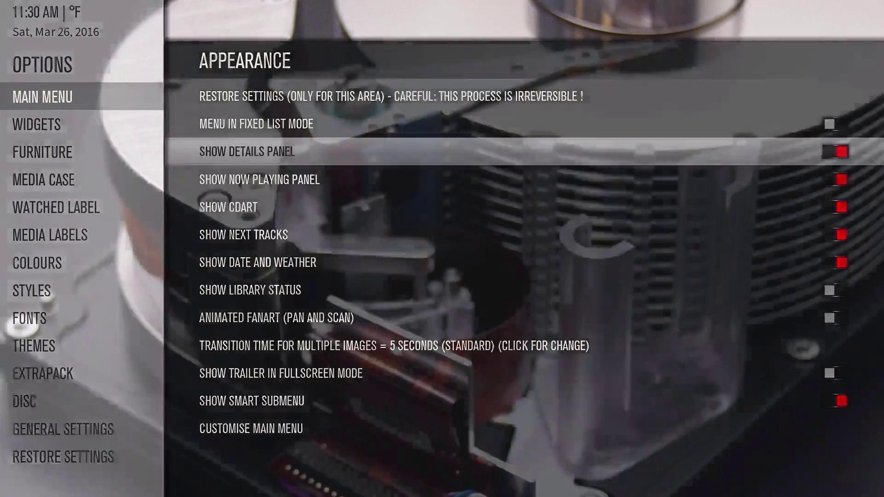